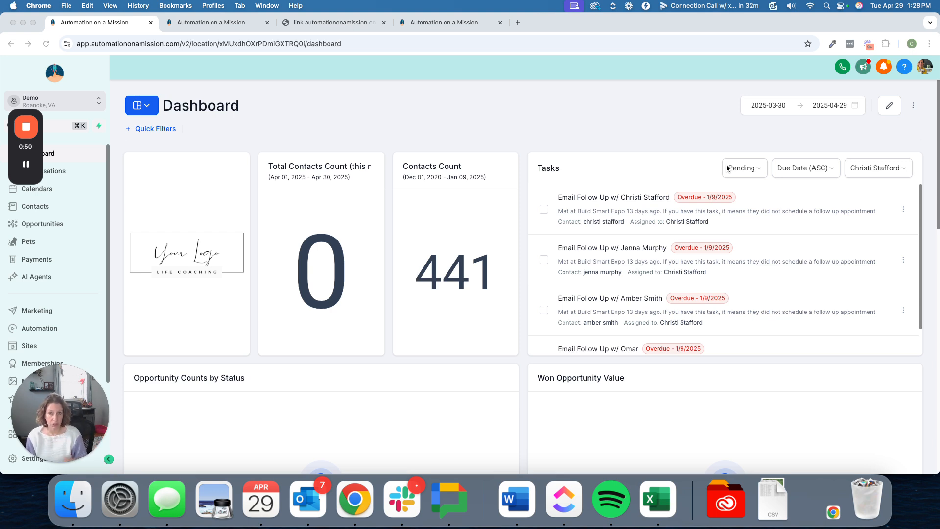
# Open the A. Lead Capture workflow from the Perfect Customer Journey folder in the automation workflows
pyautogui.moveTo(89, 408); pyautogui.dragTo(857, 352)
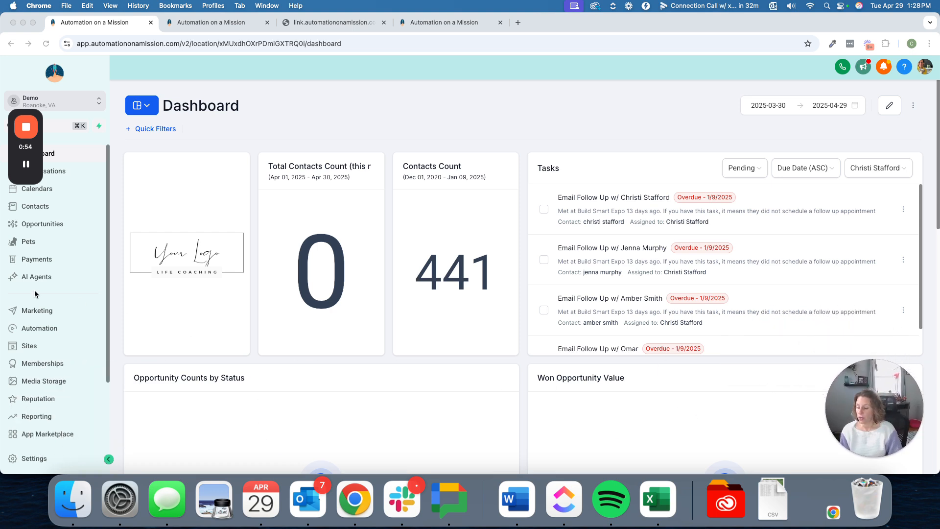
pyautogui.click(35, 329)
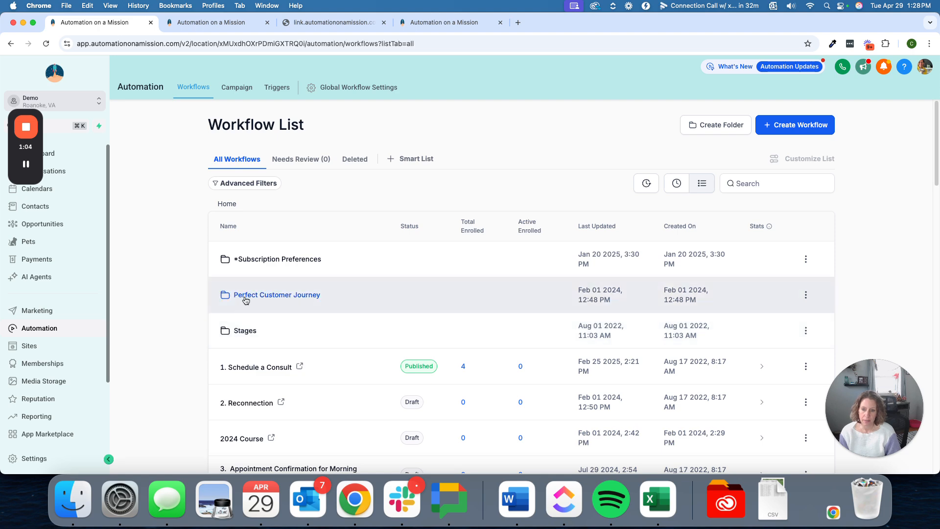
pyautogui.click(274, 295)
pyautogui.scroll(-5, 245, 319)
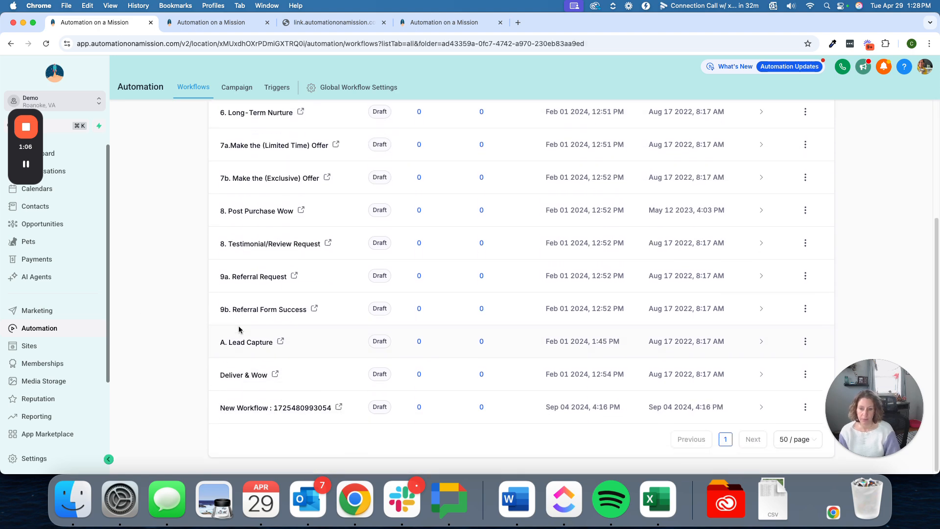
pyautogui.click(245, 342)
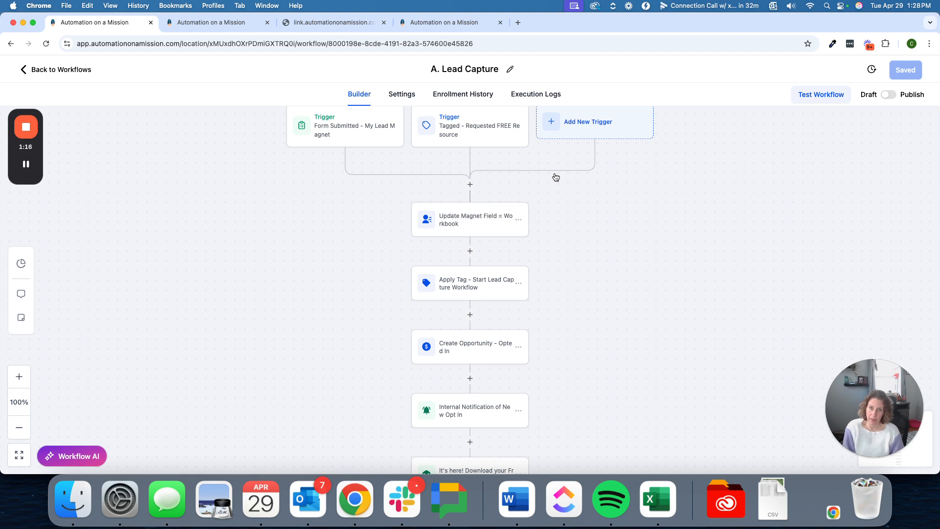
# Examine the Lead Capture workflow's sequence of actions from its triggers down to the Download Link Clicked? condition
pyautogui.scroll(-1, 424, 191)
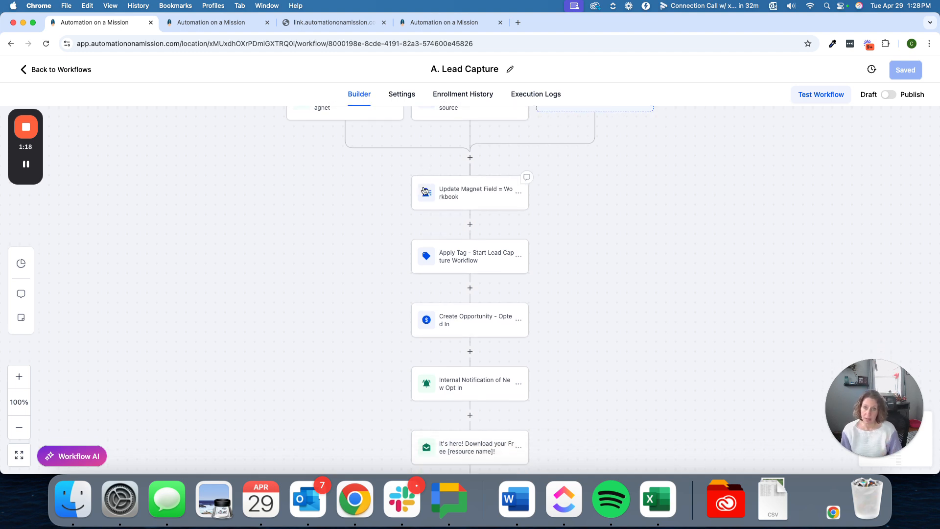
pyautogui.scroll(-4, 420, 178)
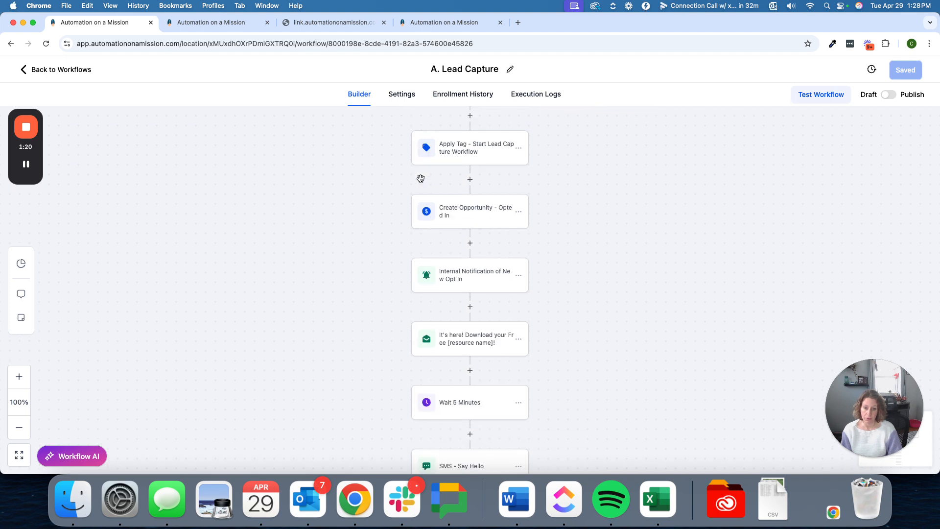
pyautogui.scroll(-5, 421, 178)
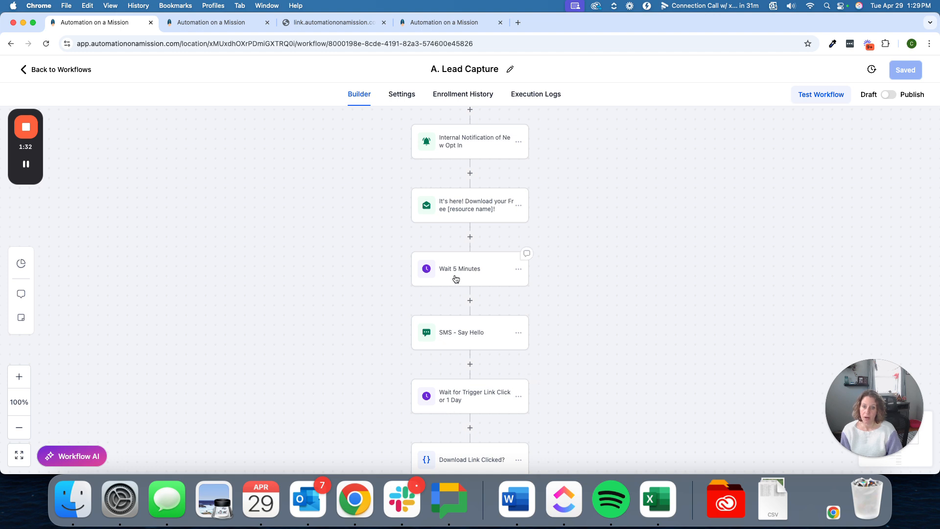
pyautogui.scroll(1, 454, 286)
pyautogui.scroll(4, 456, 285)
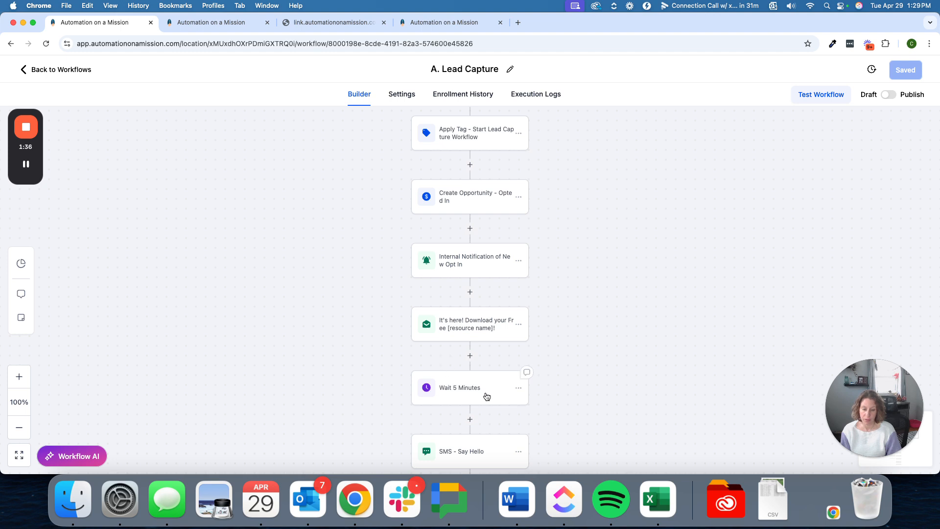
pyautogui.scroll(3, 485, 392)
pyautogui.scroll(2, 485, 392)
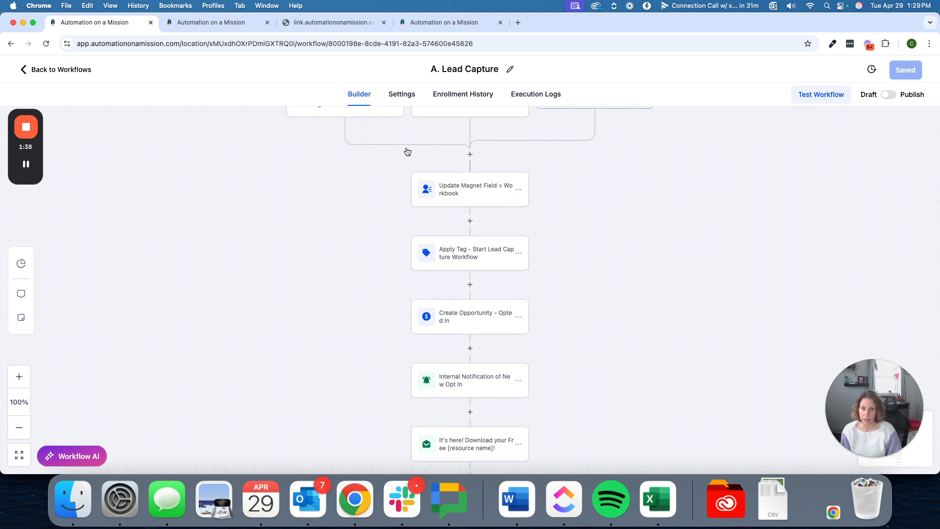
pyautogui.scroll(-5, 414, 178)
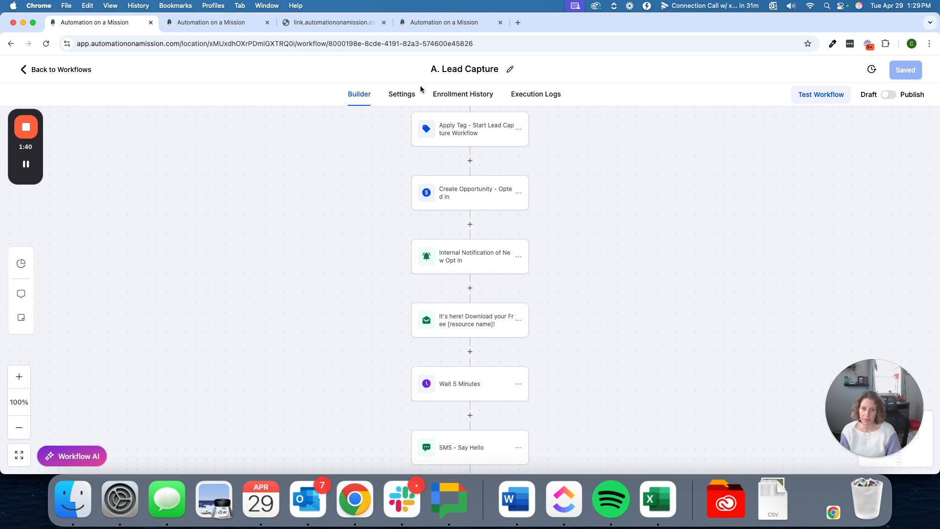
pyautogui.scroll(-5, 431, 294)
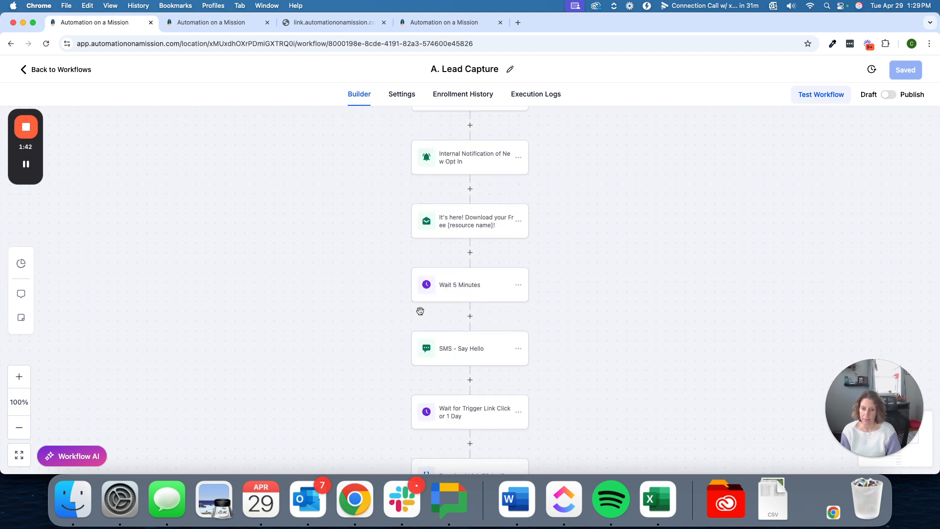
pyautogui.scroll(-2, 454, 316)
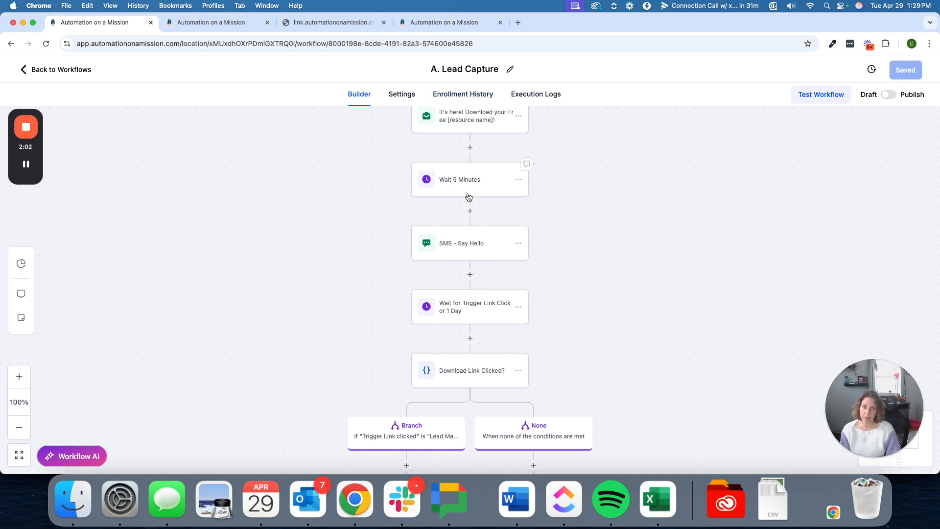
# Review the settings of the free resource download email and the Download Link Clicked? condition, leaving both without saving
pyautogui.click(467, 122)
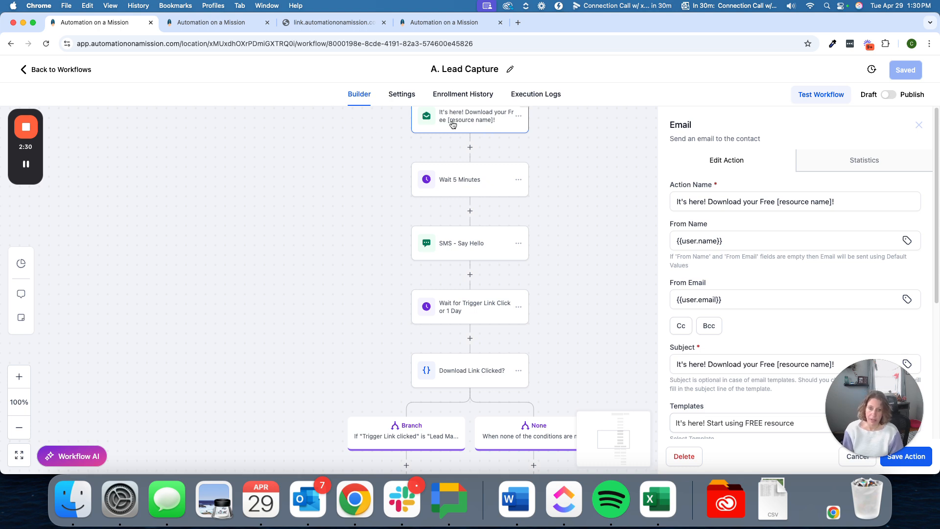
pyautogui.click(451, 372)
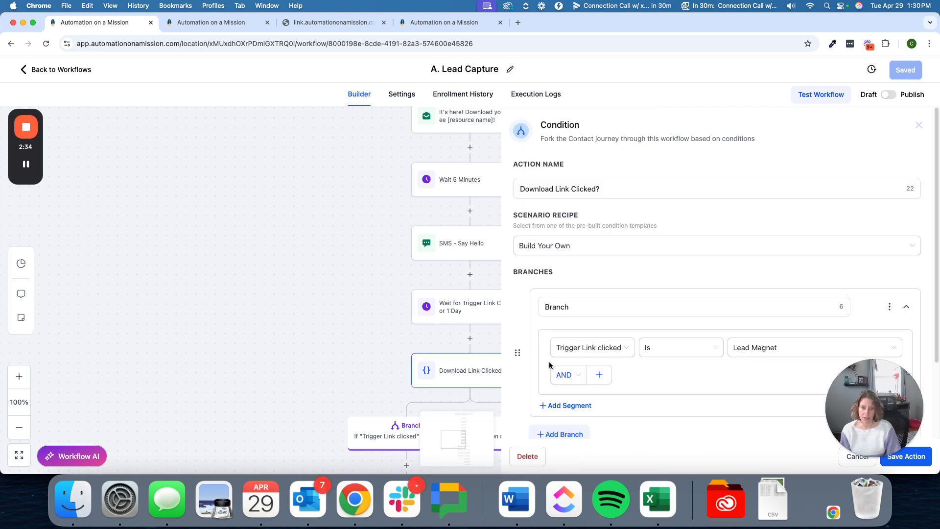
pyautogui.click(547, 190)
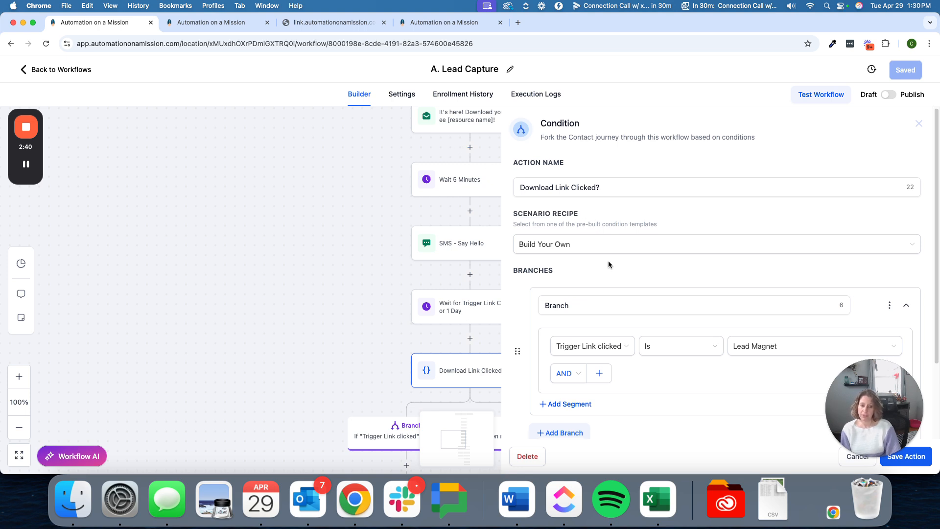
pyautogui.scroll(-3, 608, 262)
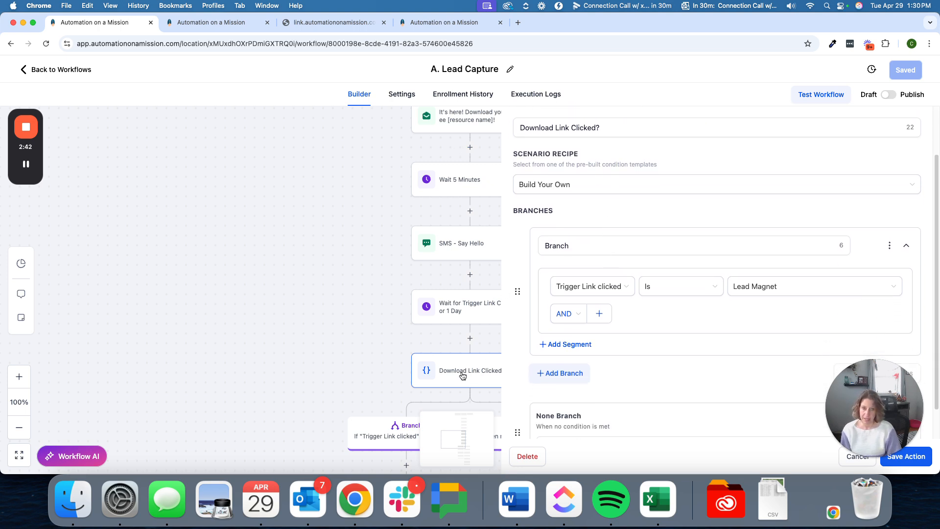
pyautogui.scroll(3, 699, 203)
pyautogui.moveTo(540, 123); pyautogui.dragTo(594, 128)
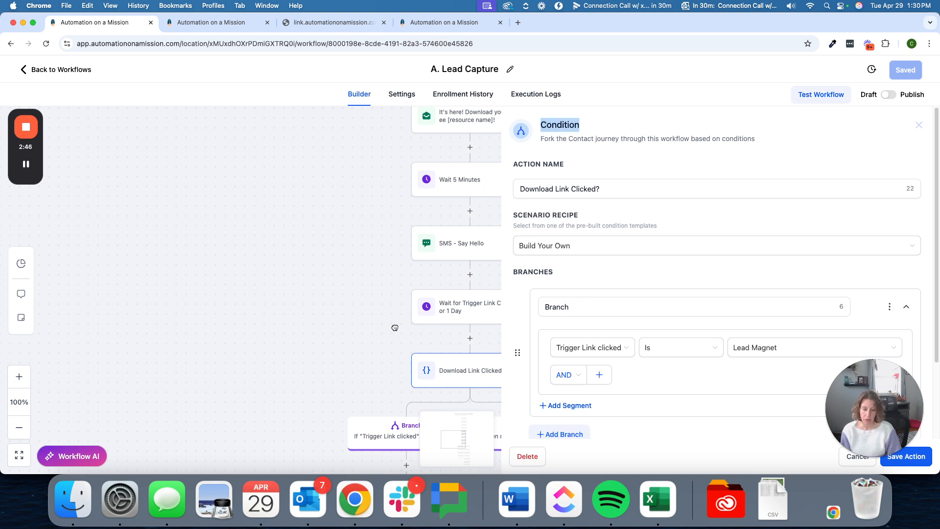
pyautogui.click(857, 458)
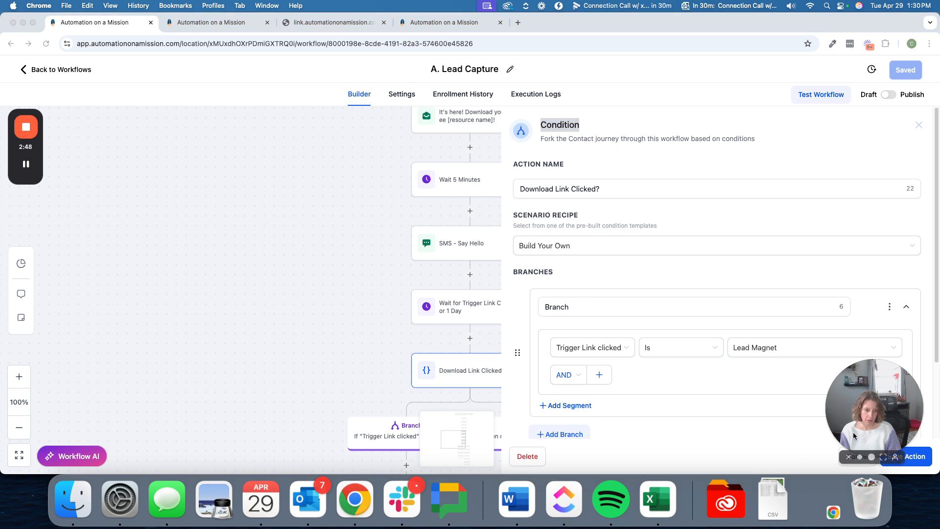
pyautogui.moveTo(854, 436); pyautogui.dragTo(848, 399)
pyautogui.click(862, 459)
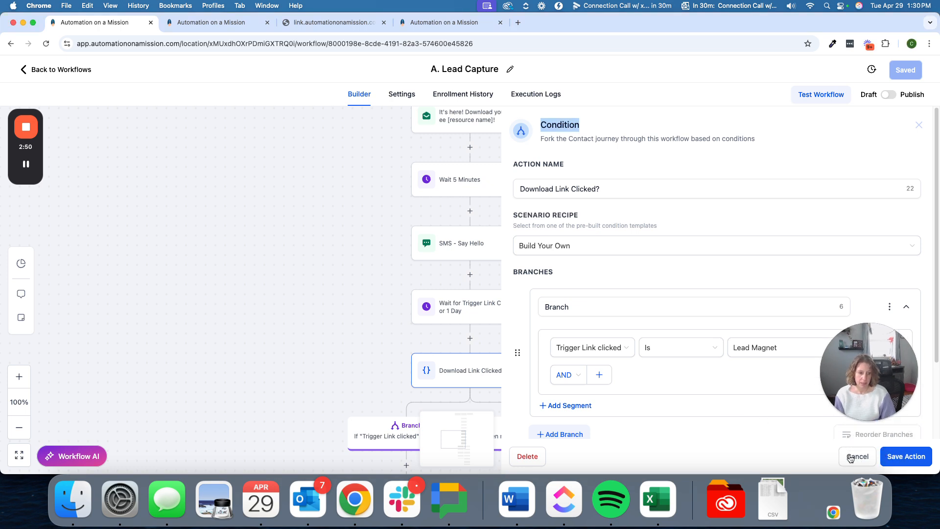
pyautogui.click(850, 458)
# Try to add an If / Else action directly before the Download Link Clicked? condition
pyautogui.click(470, 338)
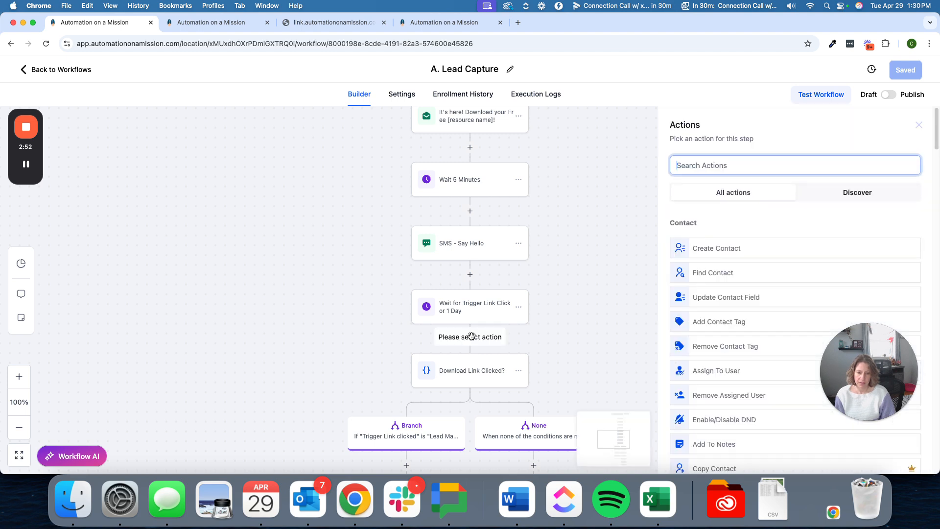
pyautogui.write('if')
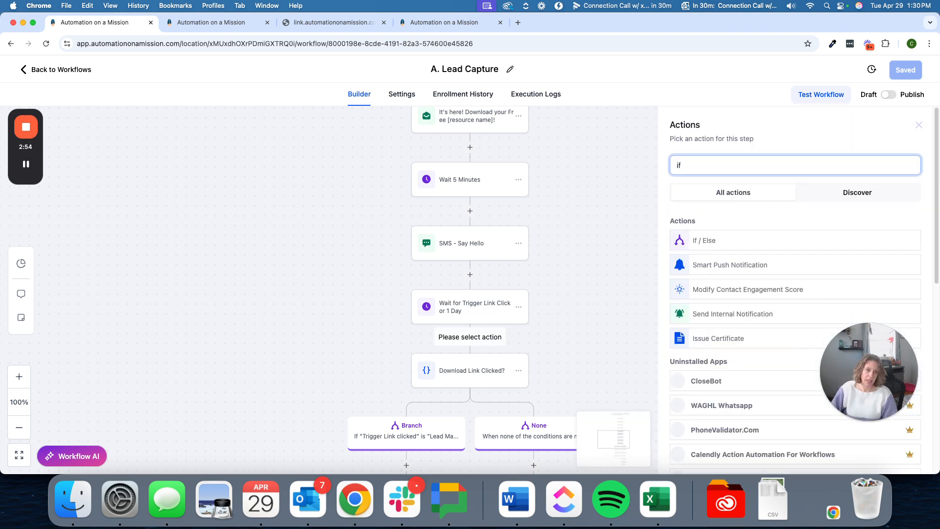
pyautogui.click(721, 249)
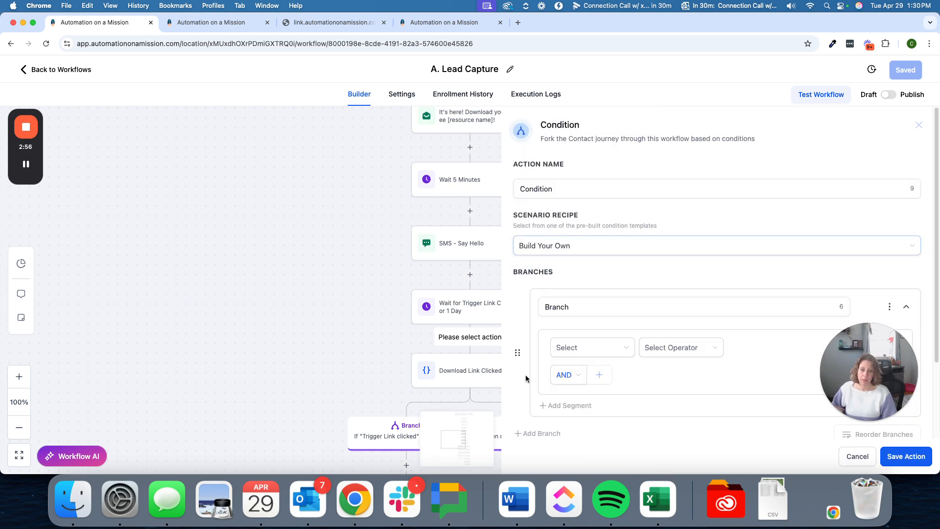
pyautogui.click(856, 456)
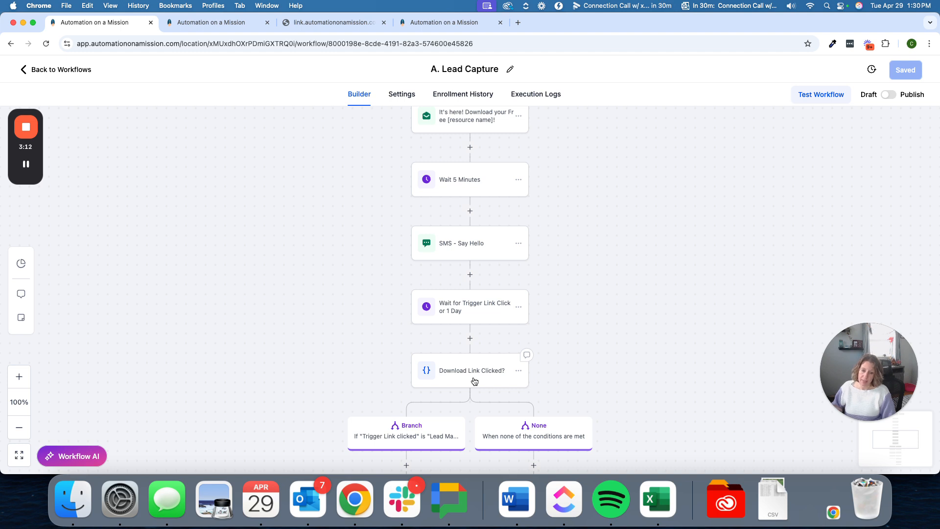
# Examine the actions under both branches and the trigger link criteria of the Download Link Clicked? condition, leaving it unchanged
pyautogui.scroll(-2, 474, 379)
pyautogui.scroll(-8, 474, 378)
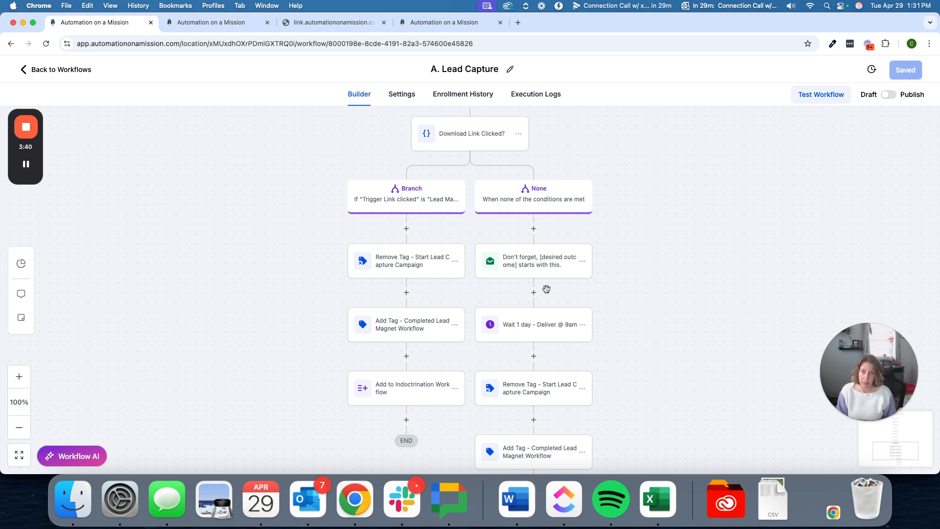
pyautogui.click(478, 139)
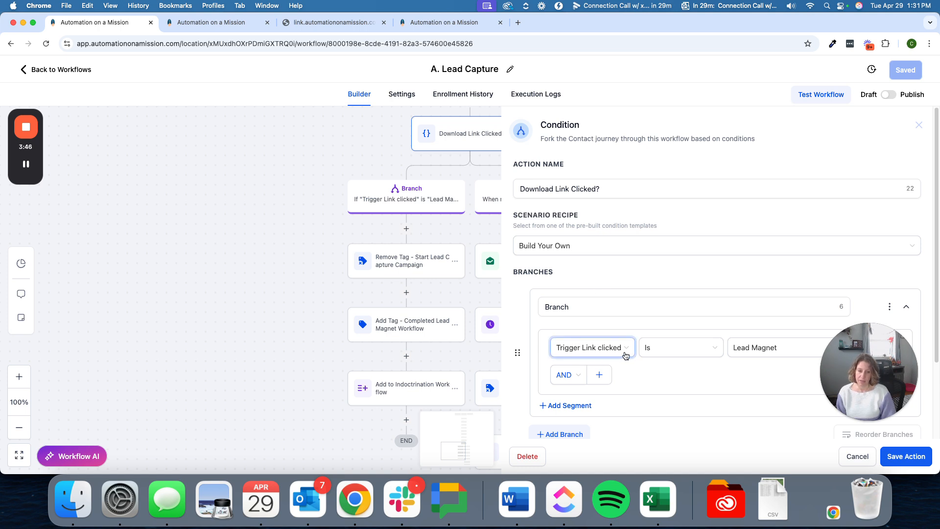
pyautogui.scroll(-3, 626, 355)
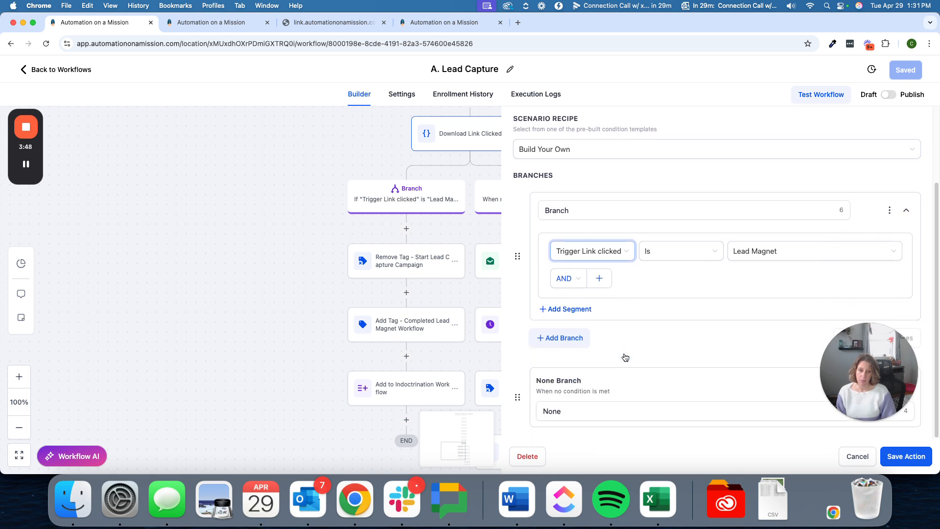
pyautogui.scroll(2, 626, 357)
pyautogui.scroll(-2, 626, 357)
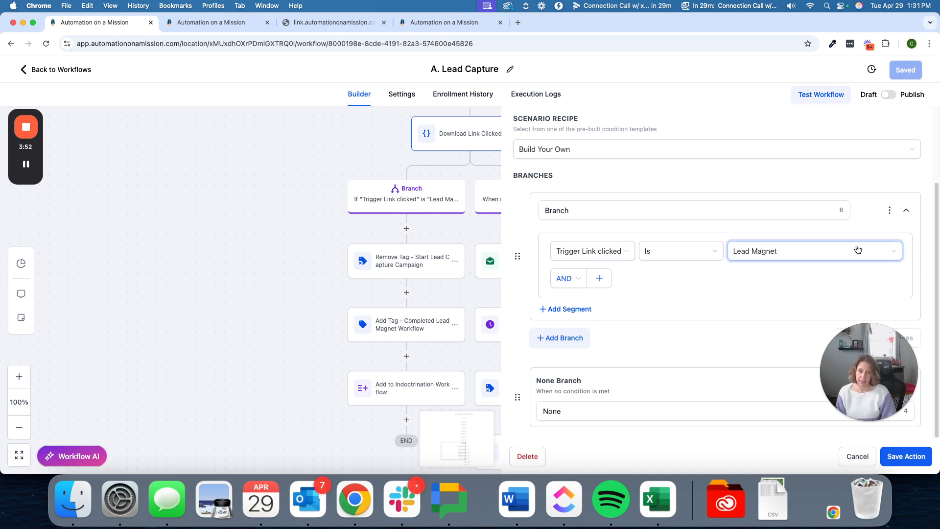
pyautogui.click(843, 460)
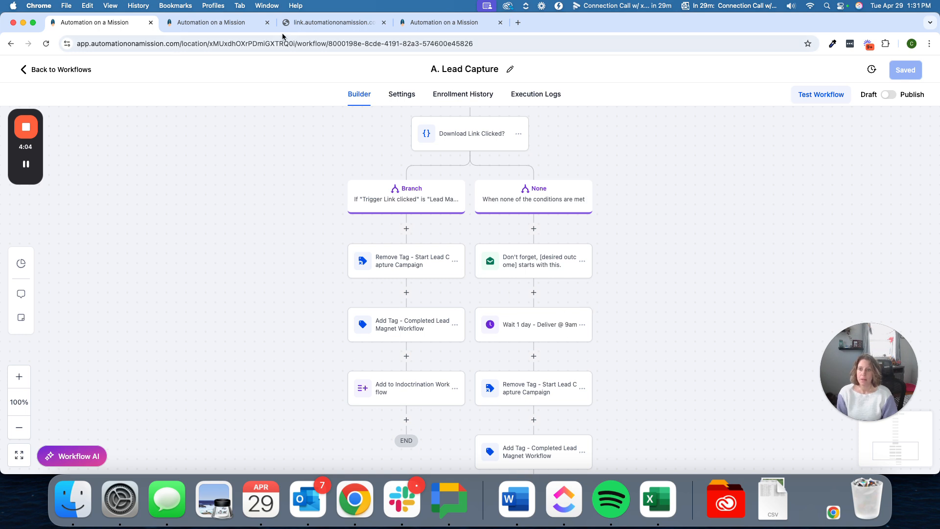
# Switch to the Onboarding Phase 2 form, close its form element list and review the Products, Contacts and Calendars questions
pyautogui.click(214, 25)
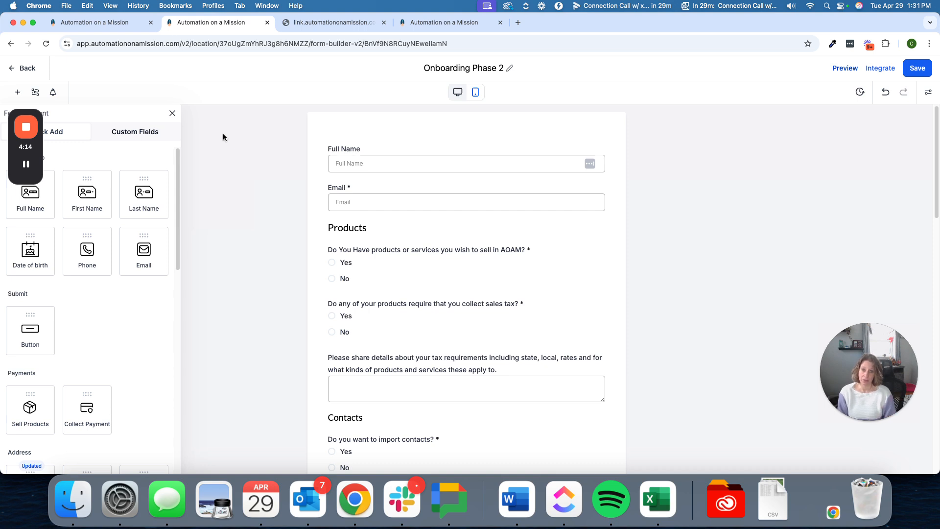
pyautogui.scroll(-1, 434, 283)
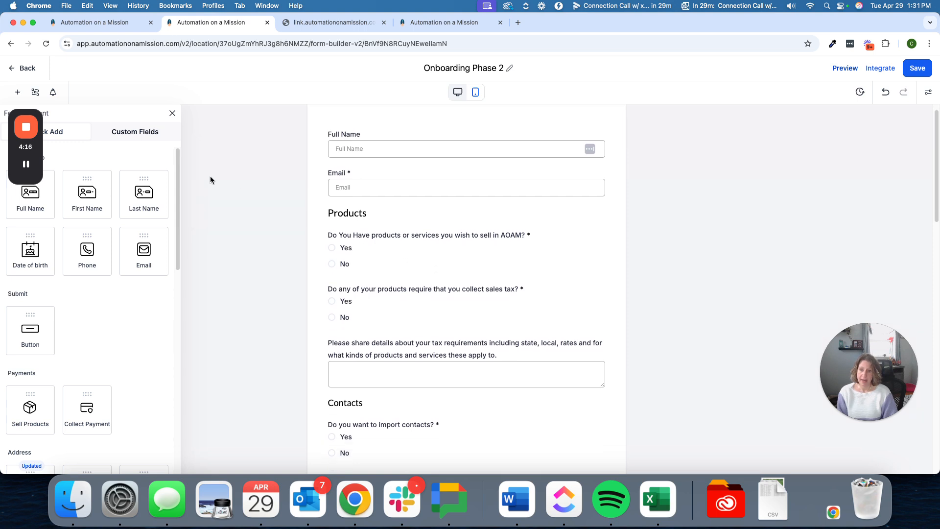
pyautogui.click(171, 114)
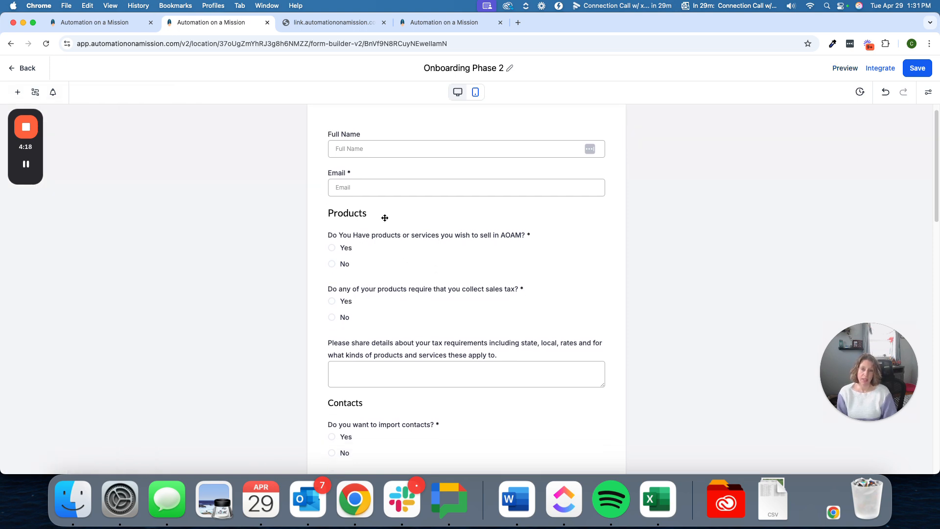
pyautogui.scroll(-1, 385, 218)
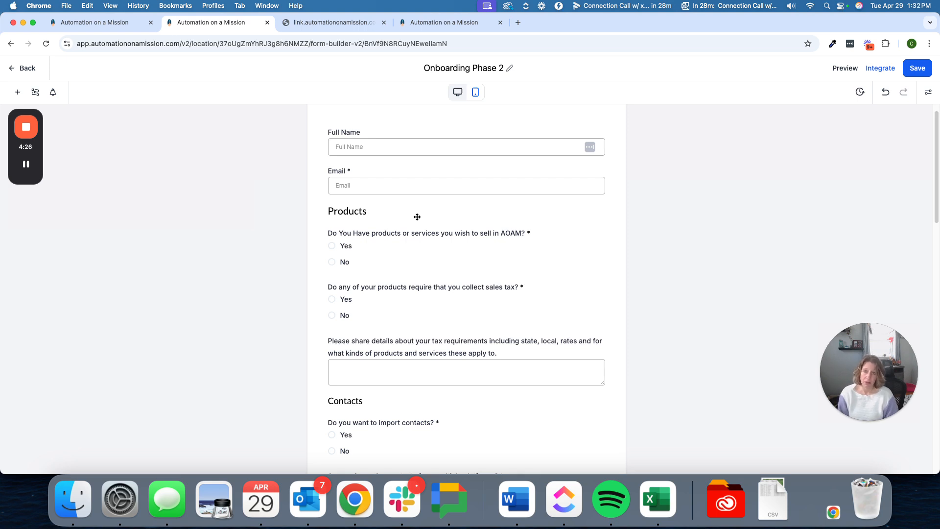
pyautogui.scroll(-3, 417, 217)
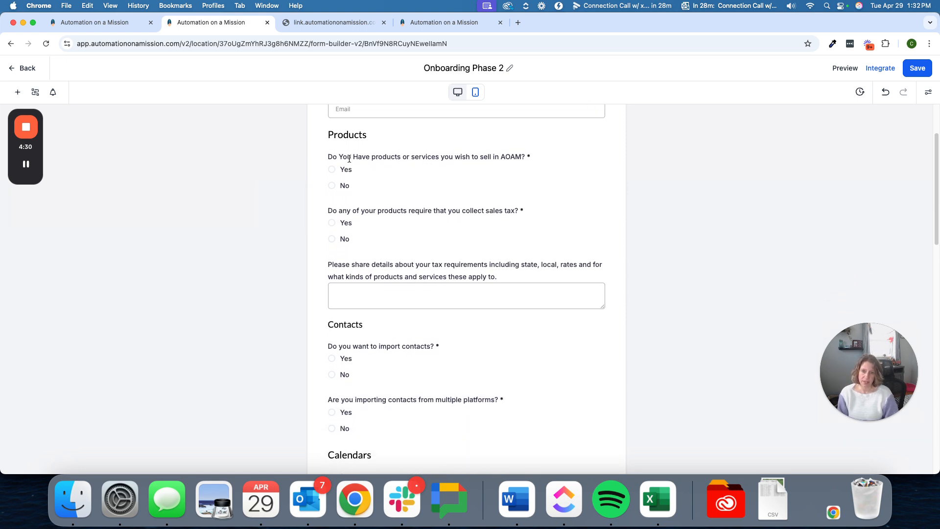
pyautogui.scroll(-5, 347, 320)
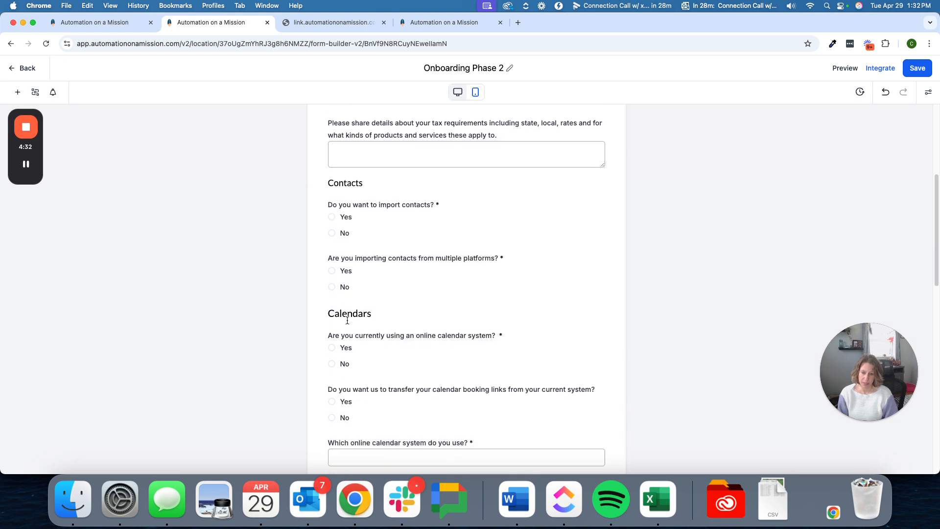
pyautogui.scroll(5, 394, 299)
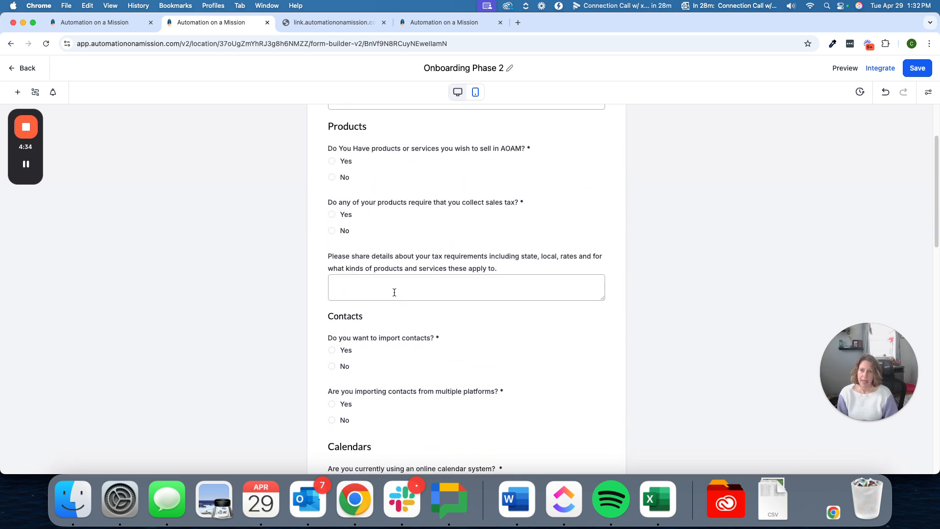
# Review the Onboarding Phase 2 form's questions from the Products section through the calendar login and Content sections
pyautogui.scroll(1, 394, 292)
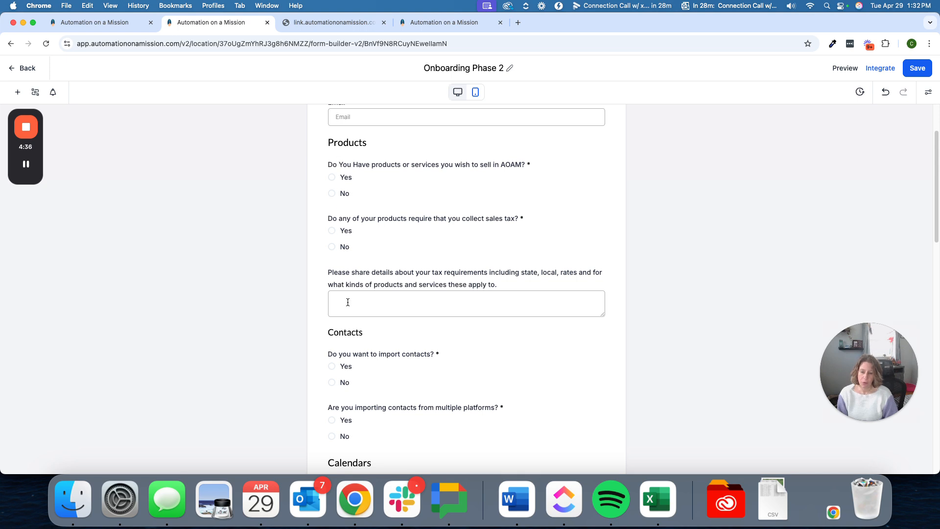
pyautogui.scroll(-3, 348, 303)
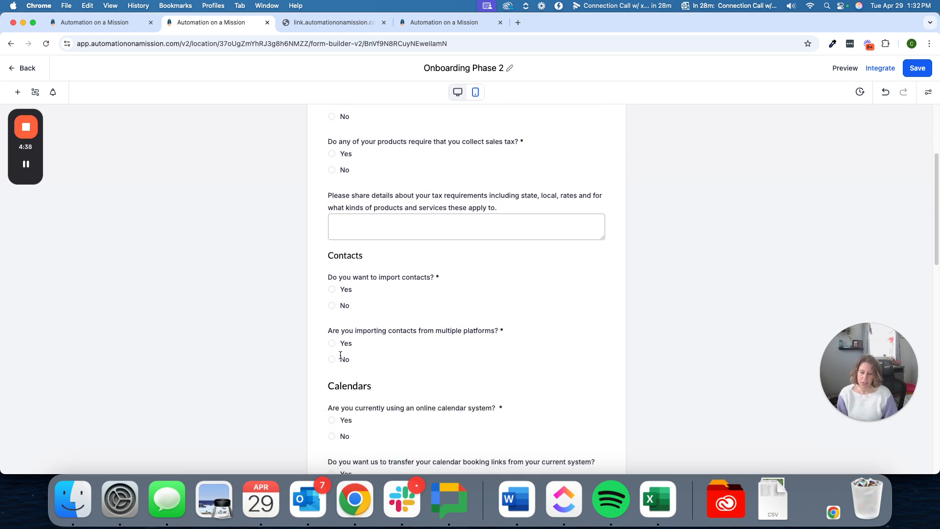
pyautogui.scroll(-8, 341, 354)
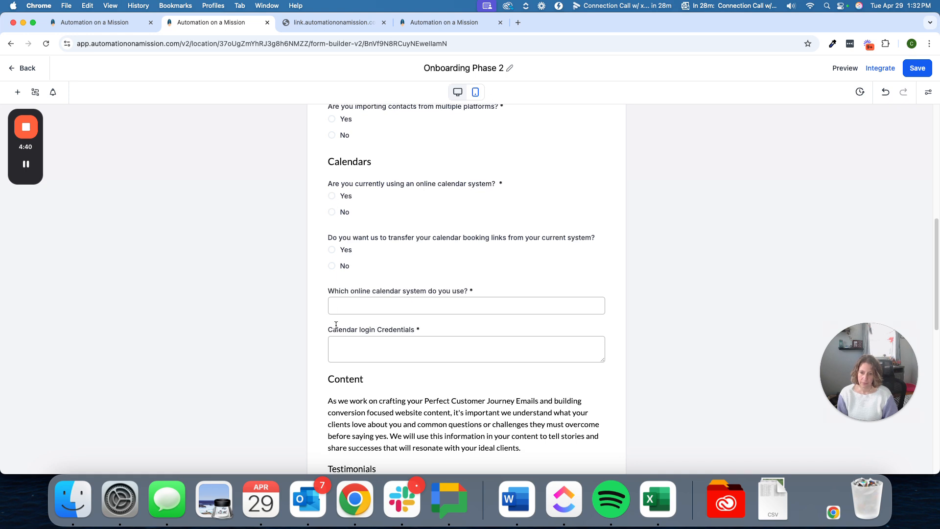
pyautogui.scroll(-3, 400, 357)
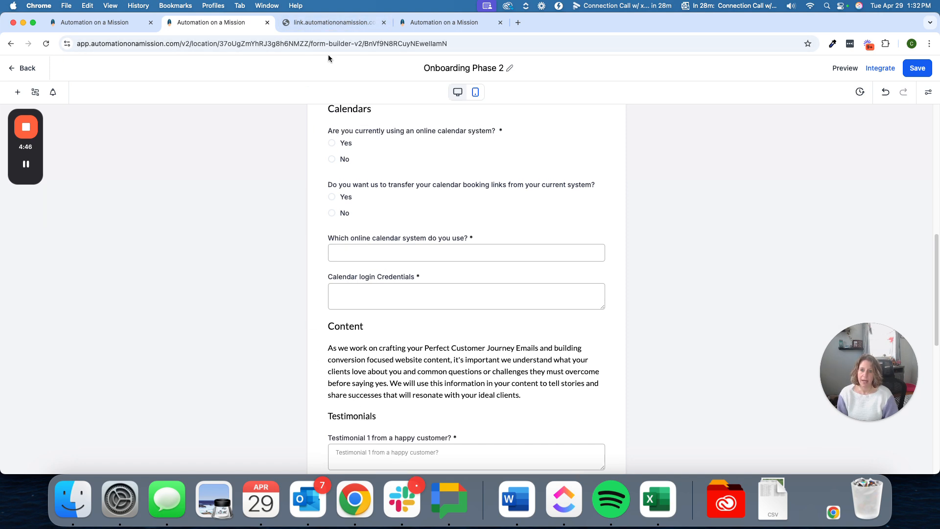
# Switch to the live form and answer Yes to having products or services to sell and to importing contacts
pyautogui.click(333, 22)
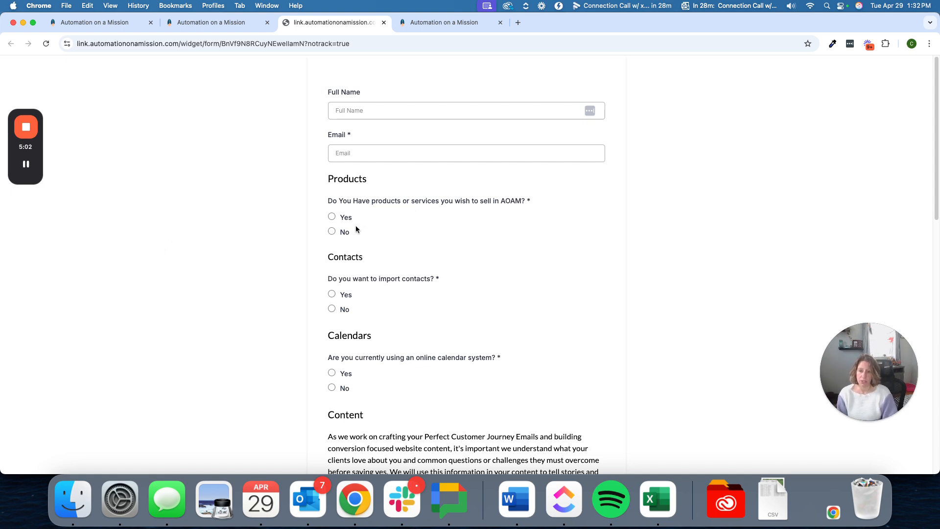
pyautogui.click(332, 216)
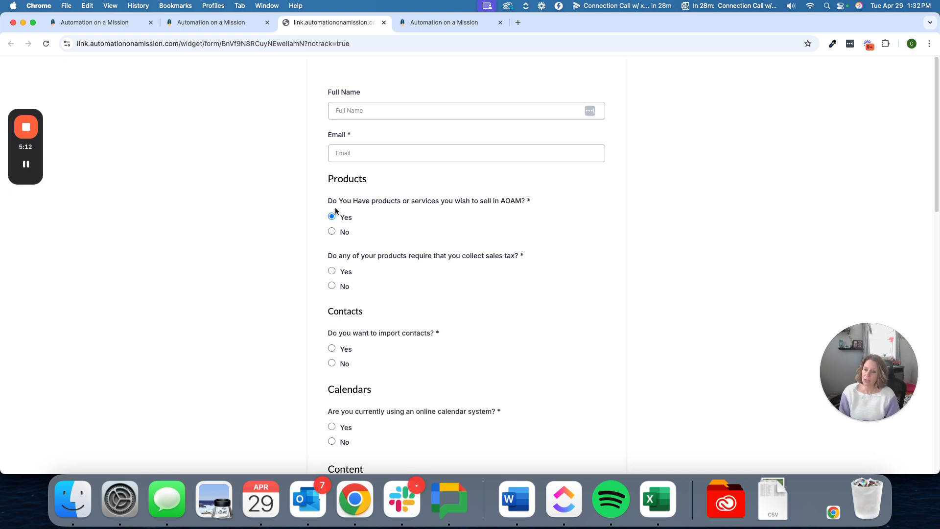
pyautogui.moveTo(326, 194); pyautogui.dragTo(546, 211)
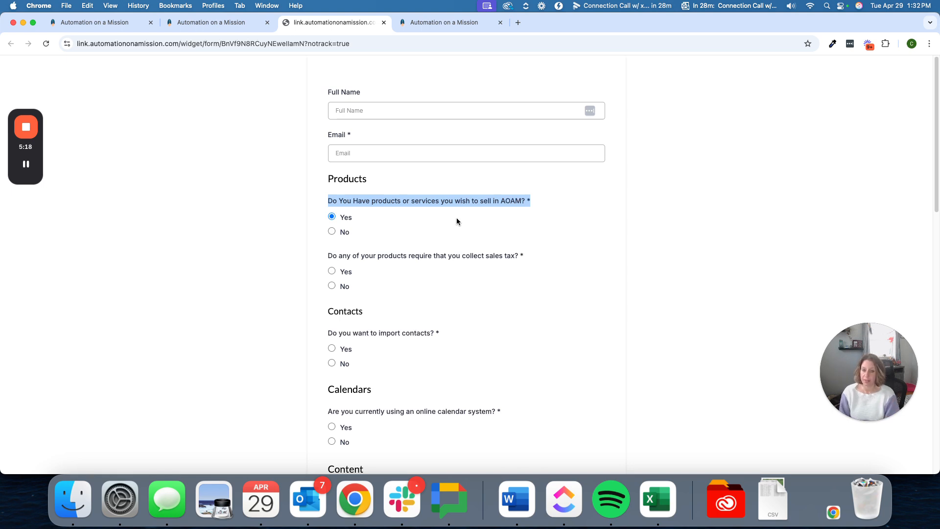
pyautogui.moveTo(327, 259); pyautogui.dragTo(443, 272)
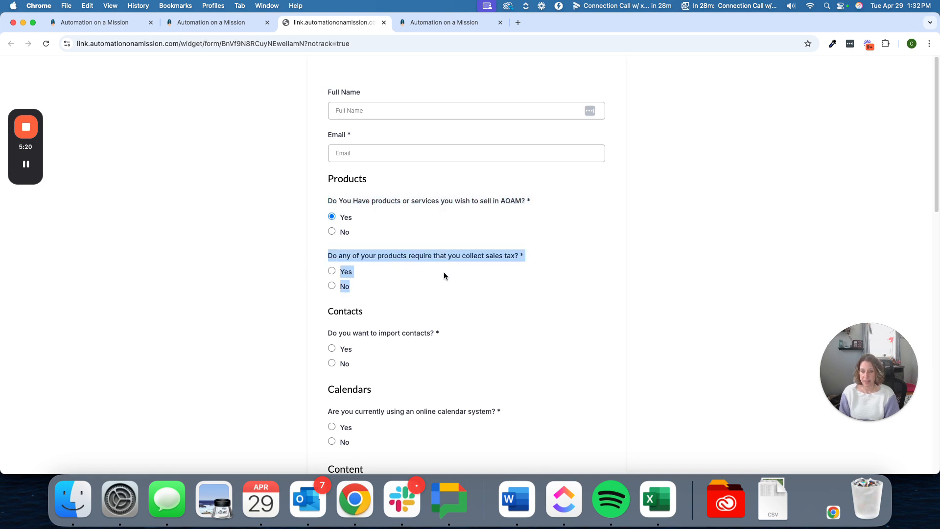
pyautogui.moveTo(328, 196); pyautogui.dragTo(530, 200)
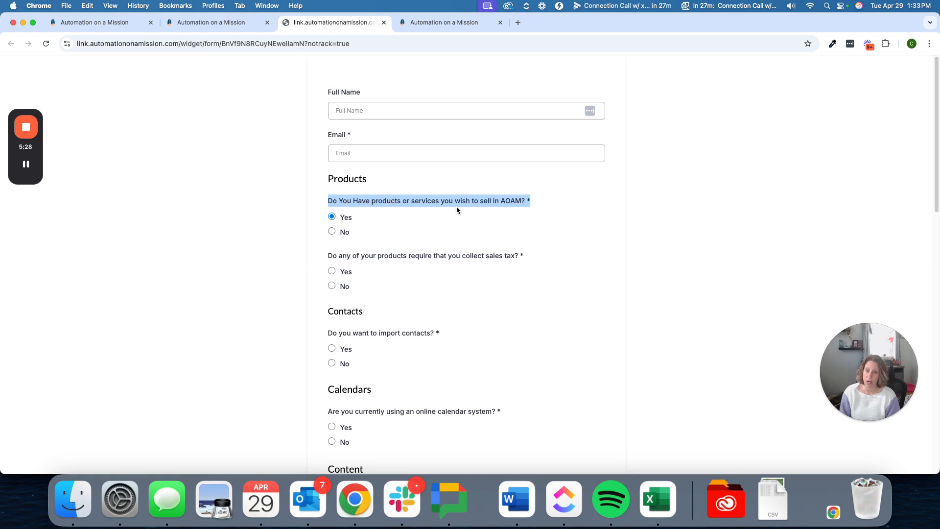
pyautogui.click(331, 348)
pyautogui.scroll(-1, 333, 352)
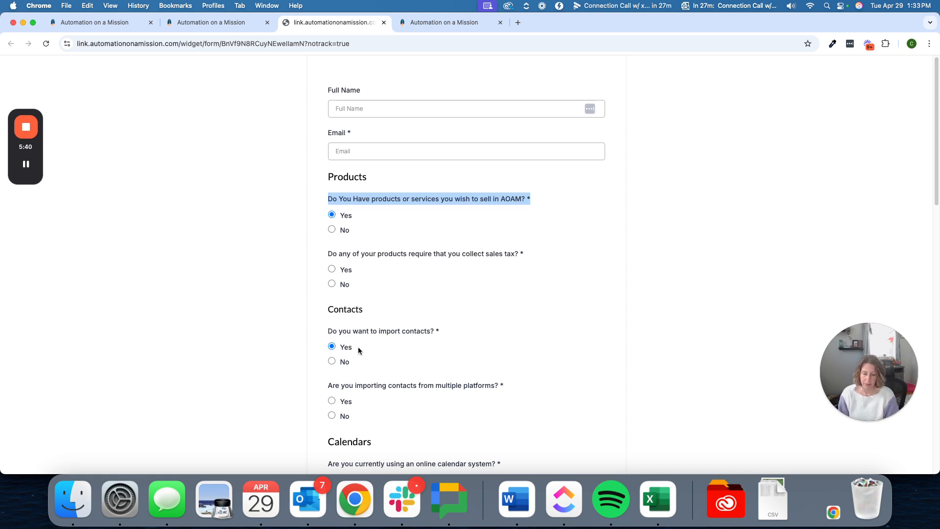
# Review the testimonial and FAQ fields in the Onboarding Phase 2 form builder, and return to the live form
pyautogui.click(212, 23)
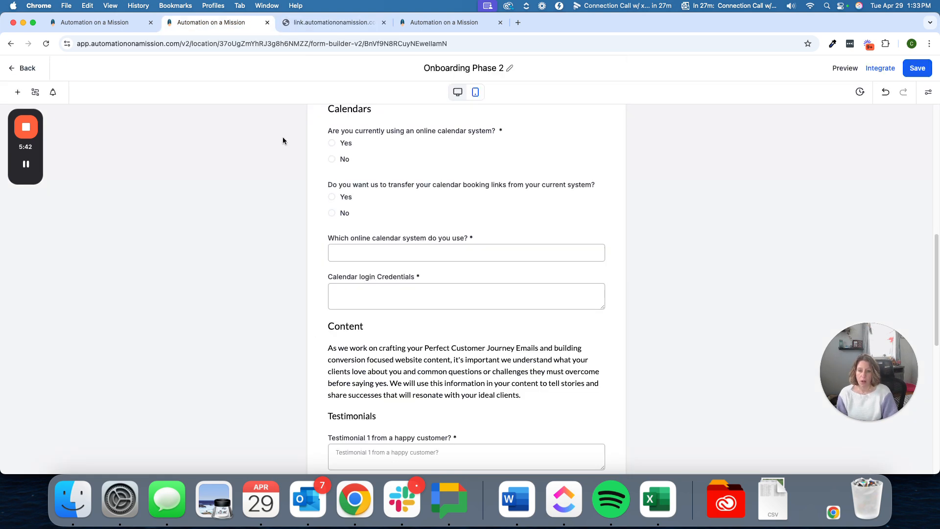
pyautogui.scroll(-5, 337, 329)
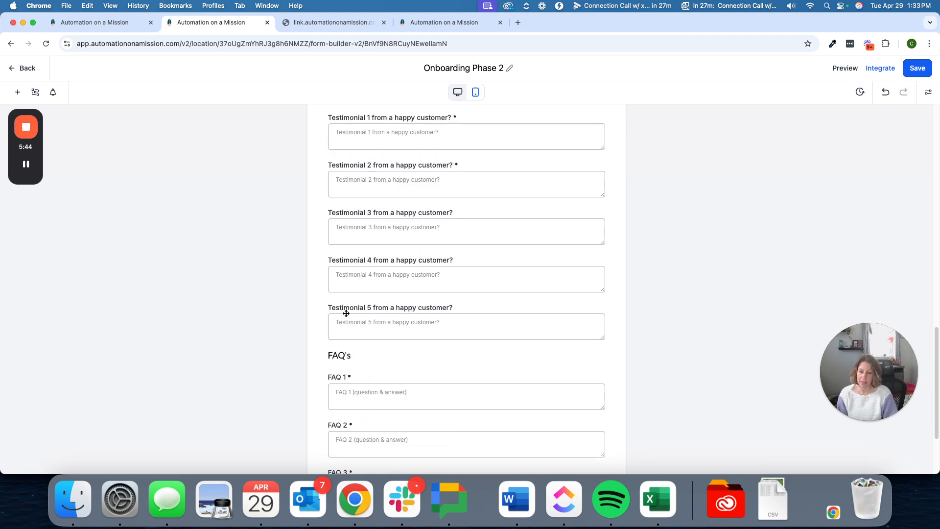
pyautogui.scroll(15, 369, 274)
pyautogui.hotkey('ctrl', 'Tab')
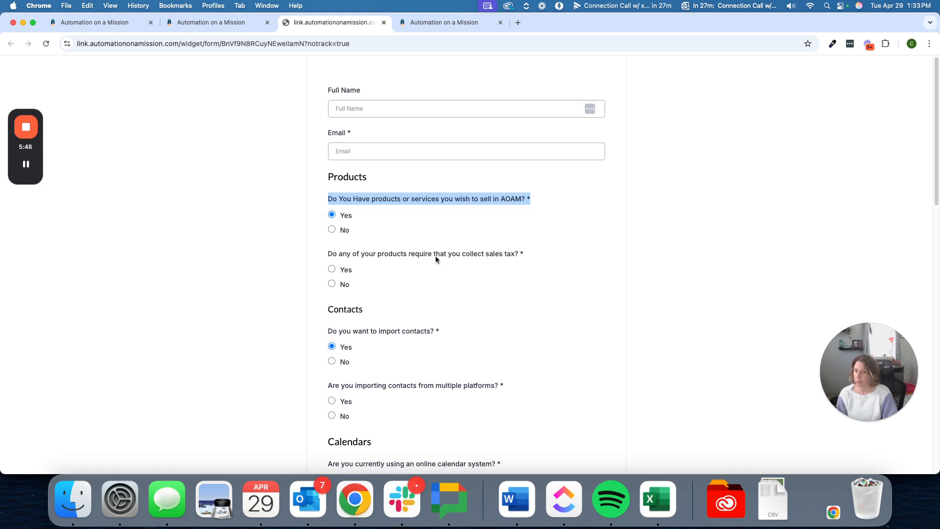
# Switch to the Onboarding Phase 2 Take 2 workflow and inspect its Phase Two Needs condition and Form Submitted trigger, leaving both without saving
pyautogui.click(440, 25)
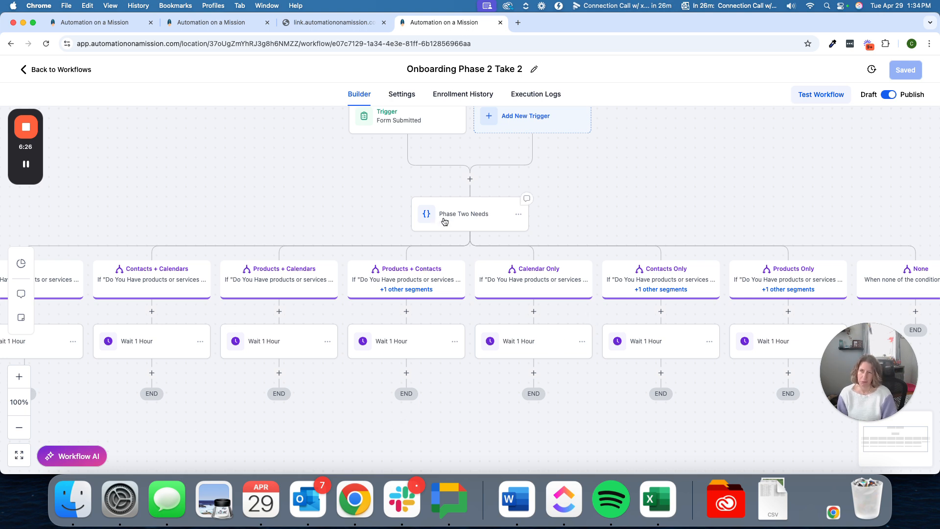
pyautogui.click(445, 220)
pyautogui.moveTo(835, 366); pyautogui.dragTo(901, 392)
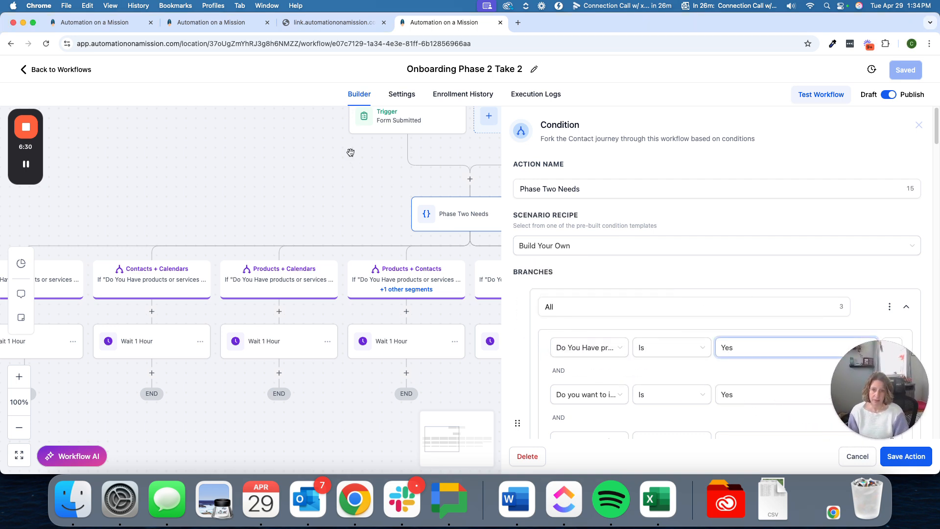
pyautogui.click(855, 457)
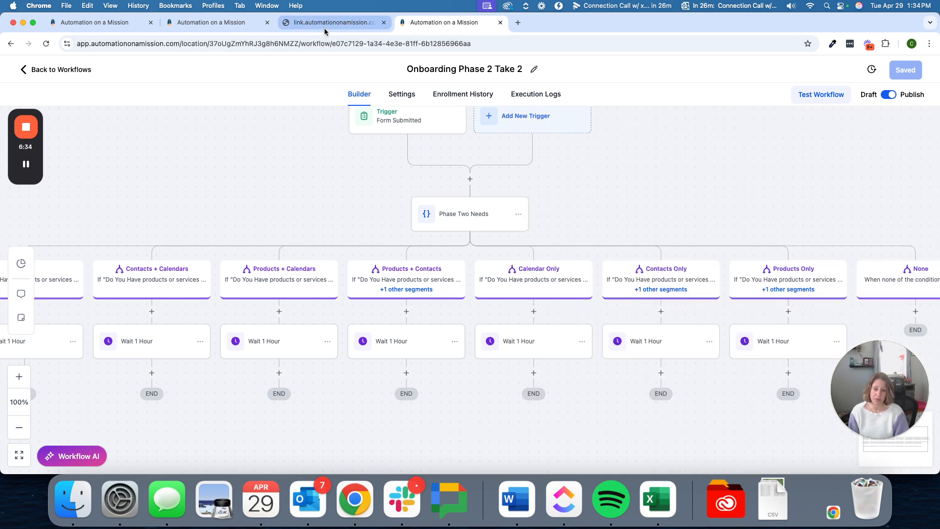
pyautogui.click(393, 122)
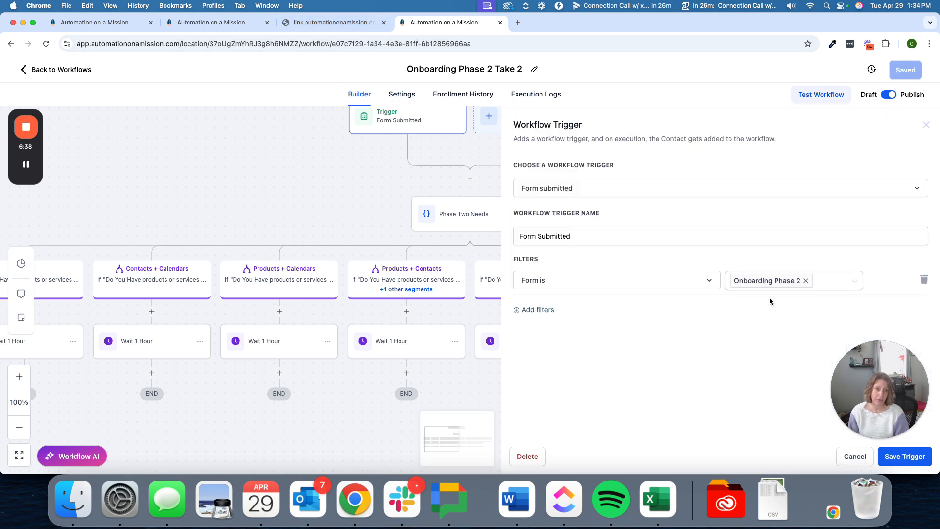
pyautogui.click(855, 456)
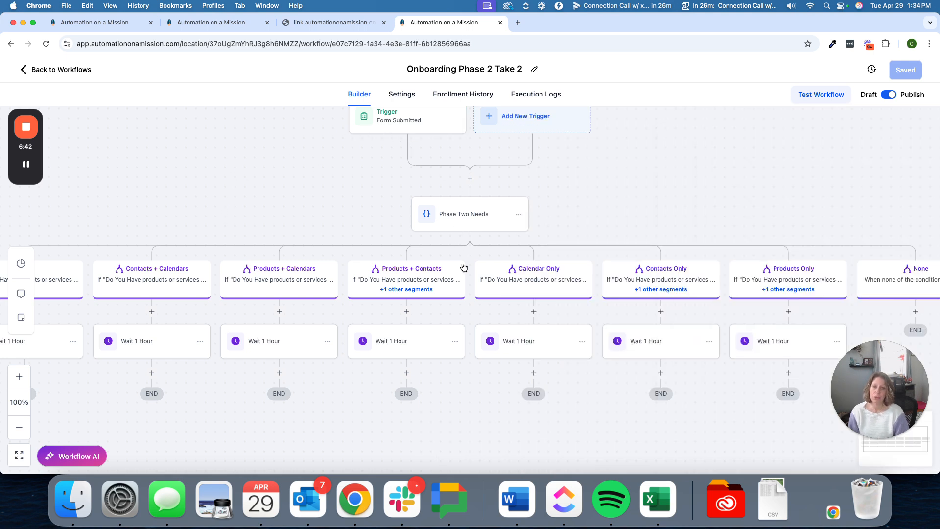
# Open the Phase Two Needs condition and examine the criteria of its All branch
pyautogui.click(469, 217)
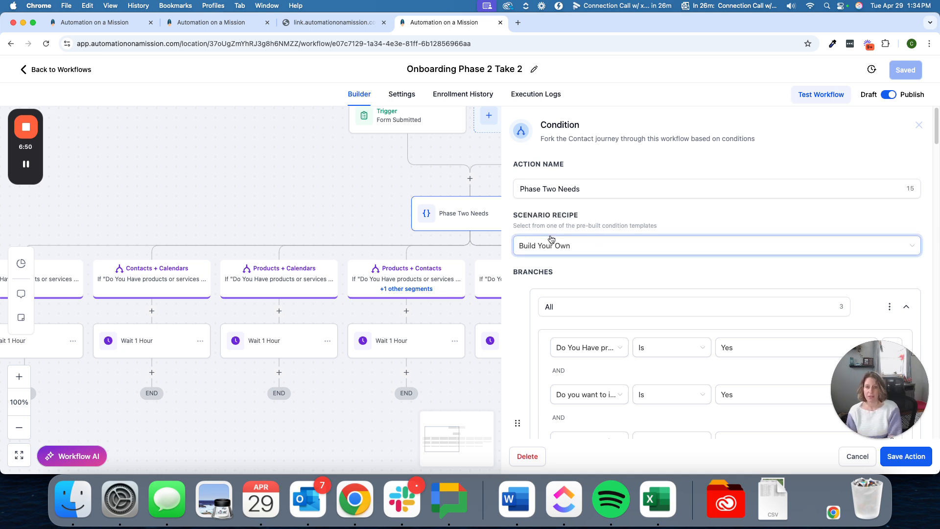
pyautogui.click(543, 297)
pyautogui.scroll(-4, 543, 297)
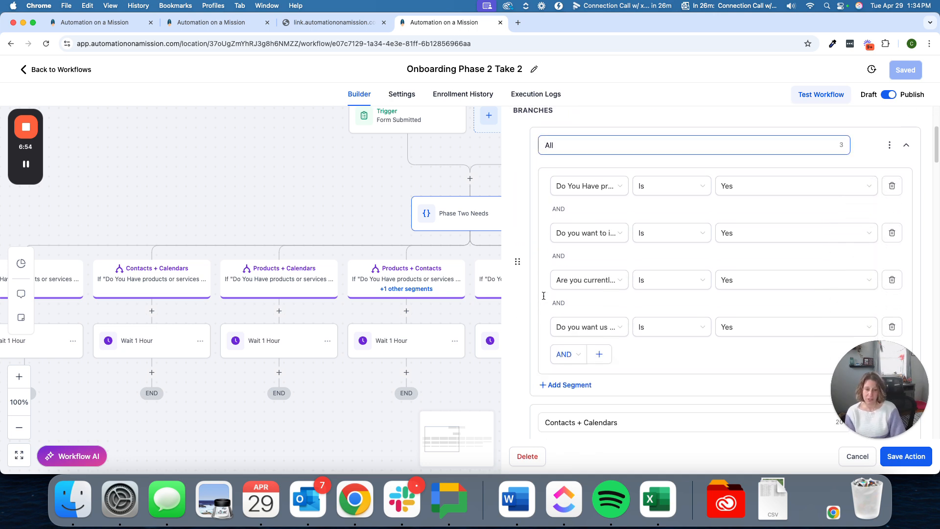
pyautogui.click(550, 298)
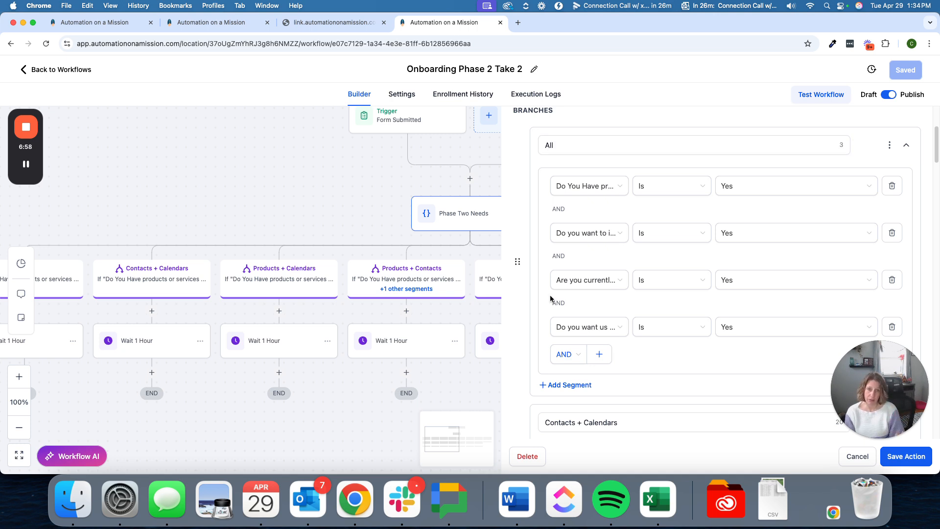
pyautogui.scroll(-1, 551, 296)
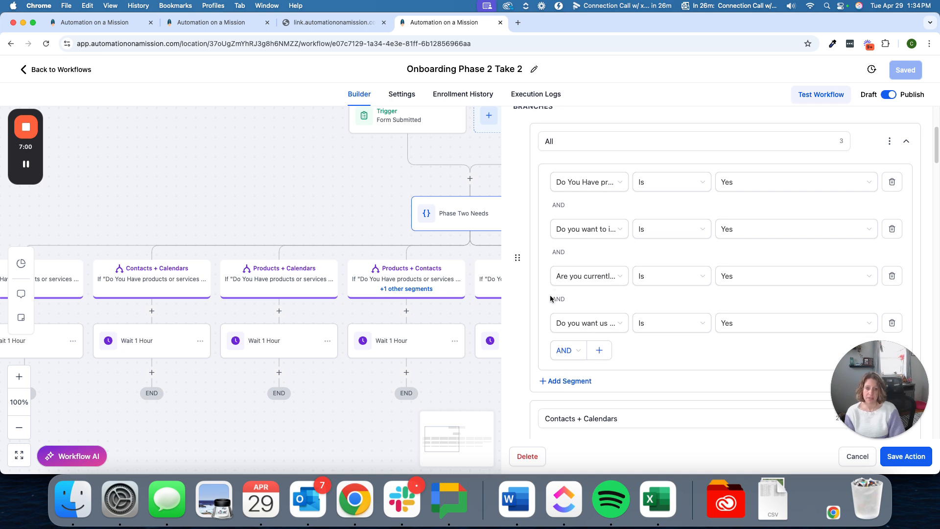
pyautogui.click(590, 191)
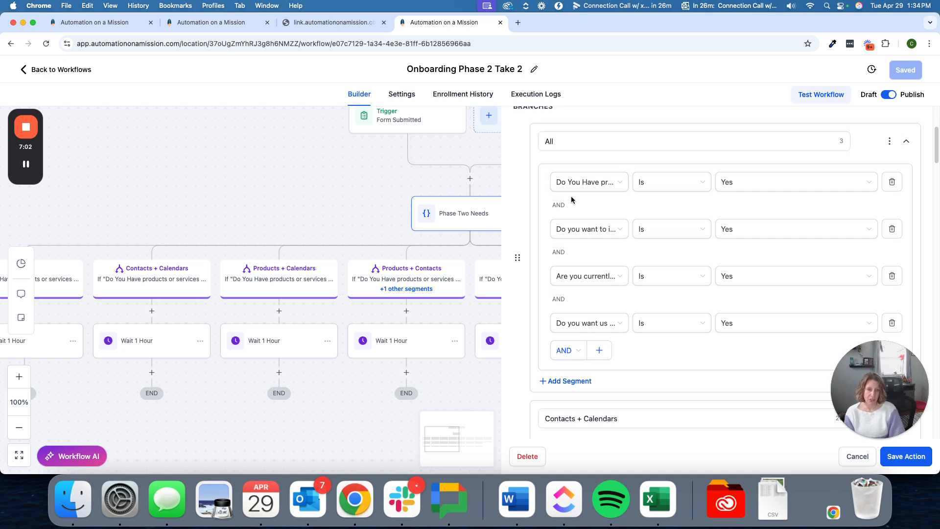
pyautogui.scroll(2, 570, 199)
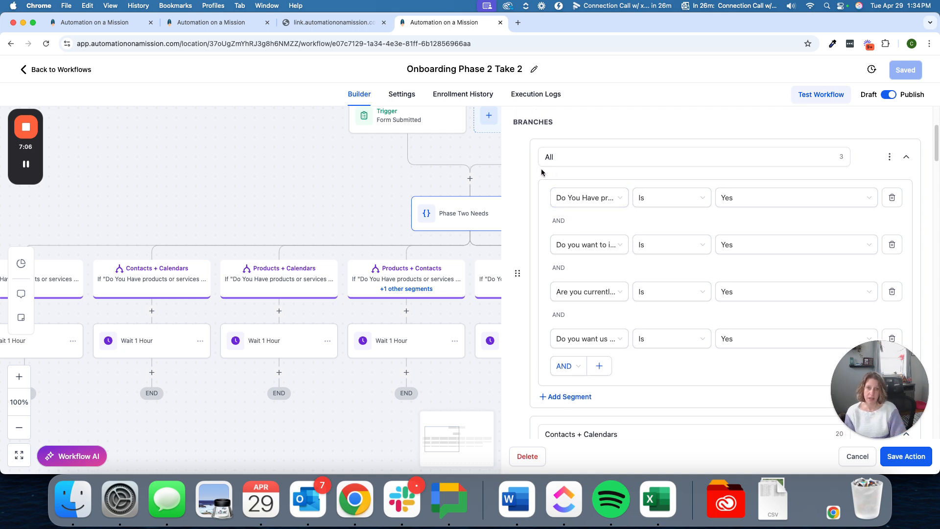
pyautogui.click(824, 287)
# Examine the criteria of the Contacts + Calendars branch, including the fields available for its first criterion
pyautogui.scroll(-5, 701, 266)
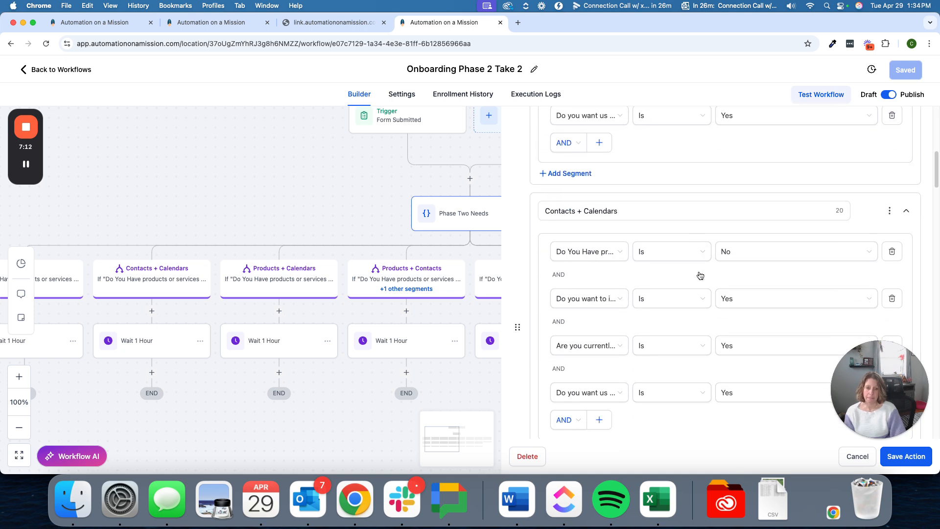
pyautogui.scroll(-1, 700, 275)
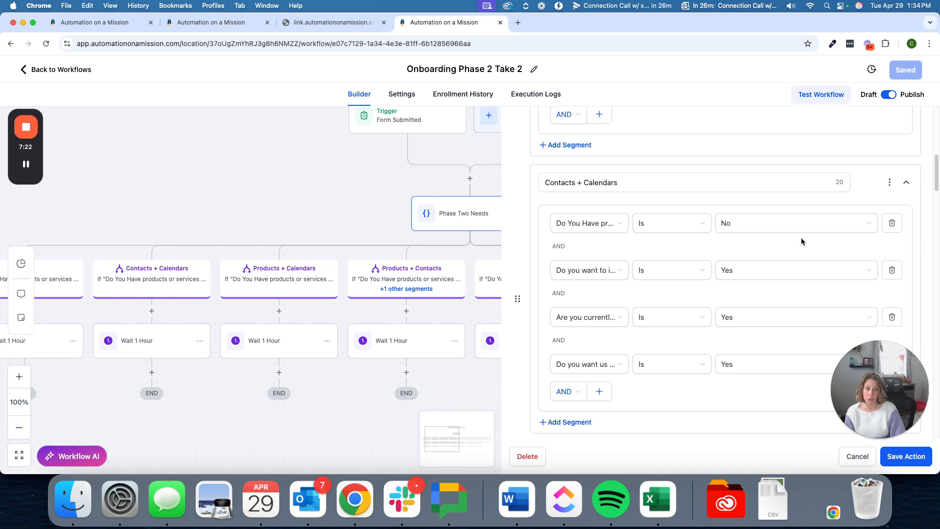
pyautogui.click(586, 224)
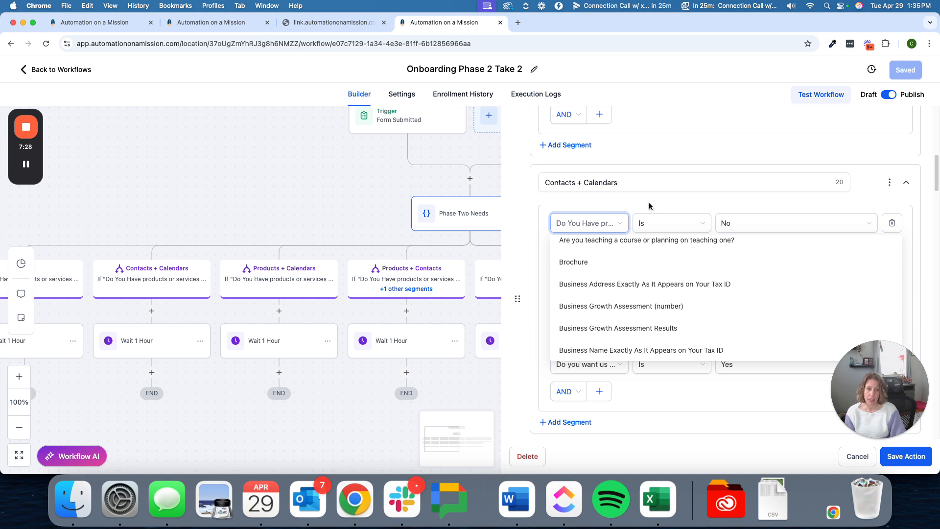
pyautogui.click(590, 227)
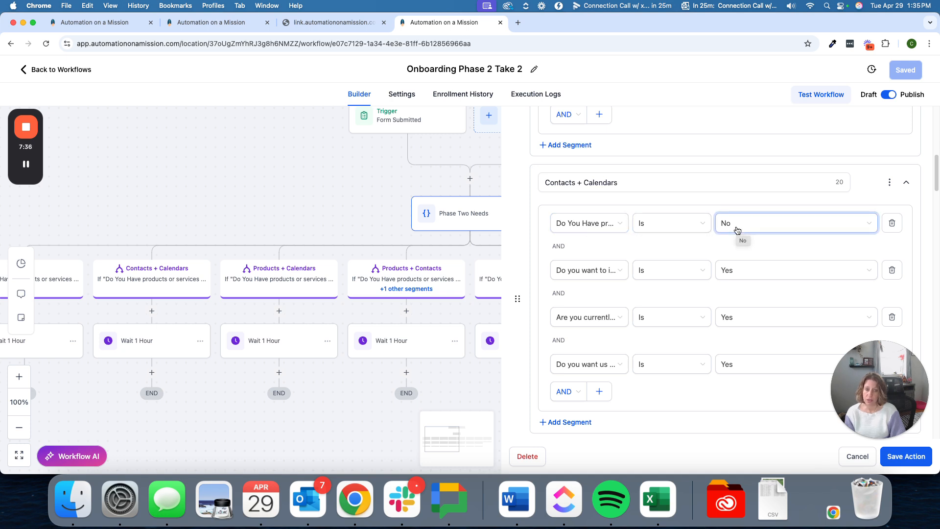
pyautogui.scroll(-3, 737, 231)
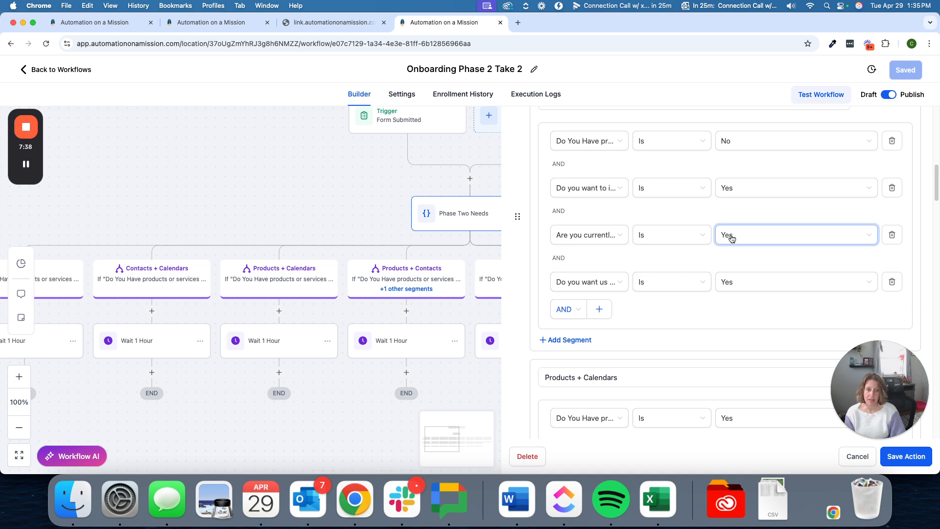
pyautogui.scroll(3, 719, 232)
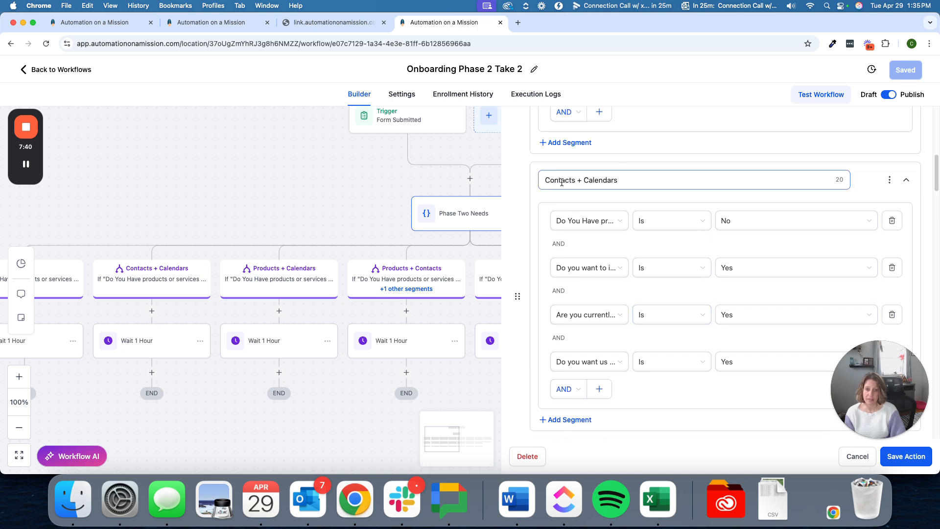
# Examine the criteria of the Products + Calendars branch and both segments of the Products + Contacts branch
pyautogui.scroll(-3, 562, 182)
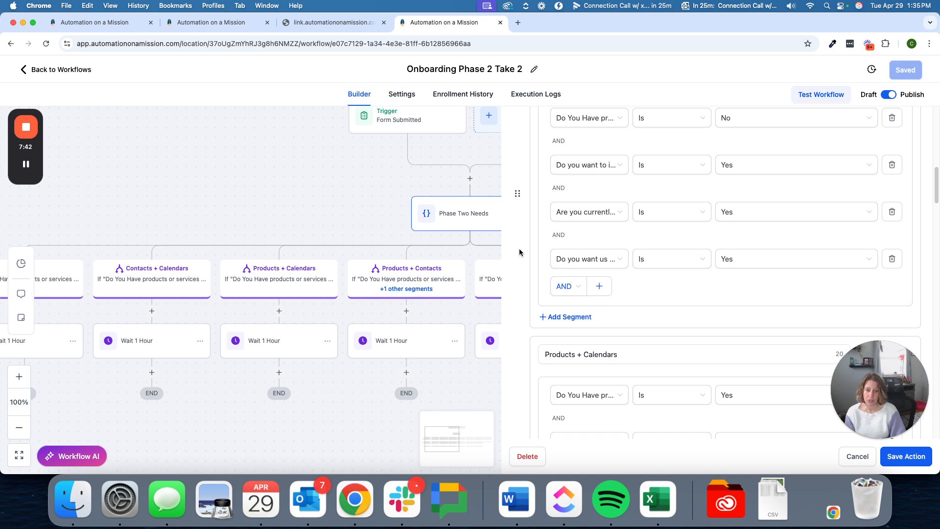
pyautogui.scroll(-2, 519, 249)
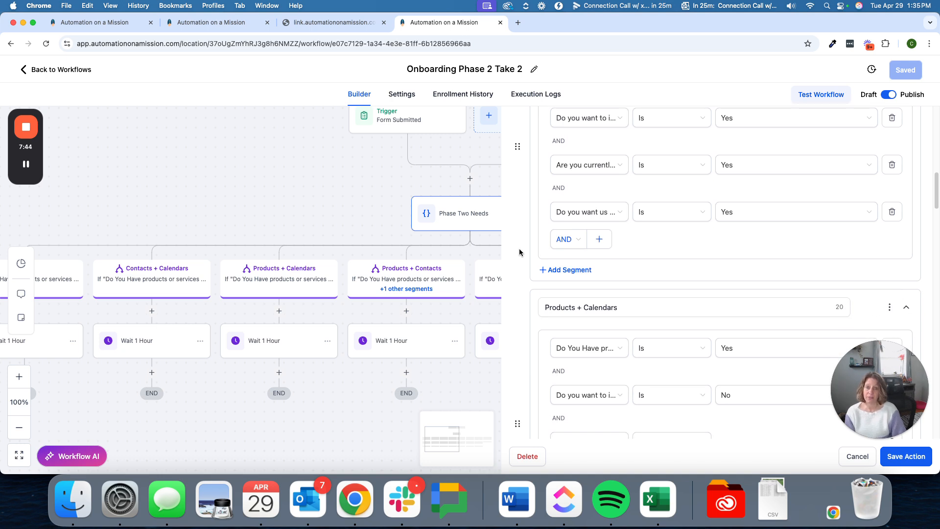
pyautogui.scroll(-3, 522, 252)
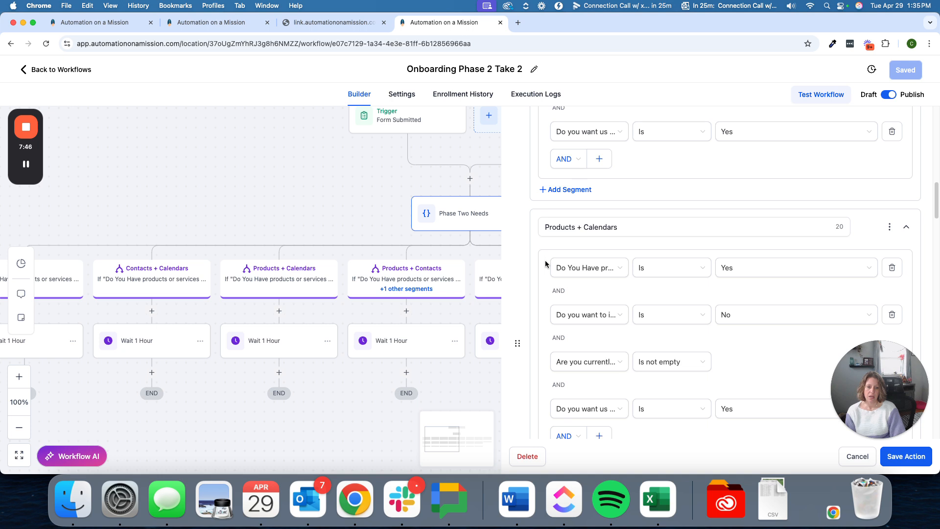
pyautogui.scroll(-6, 545, 264)
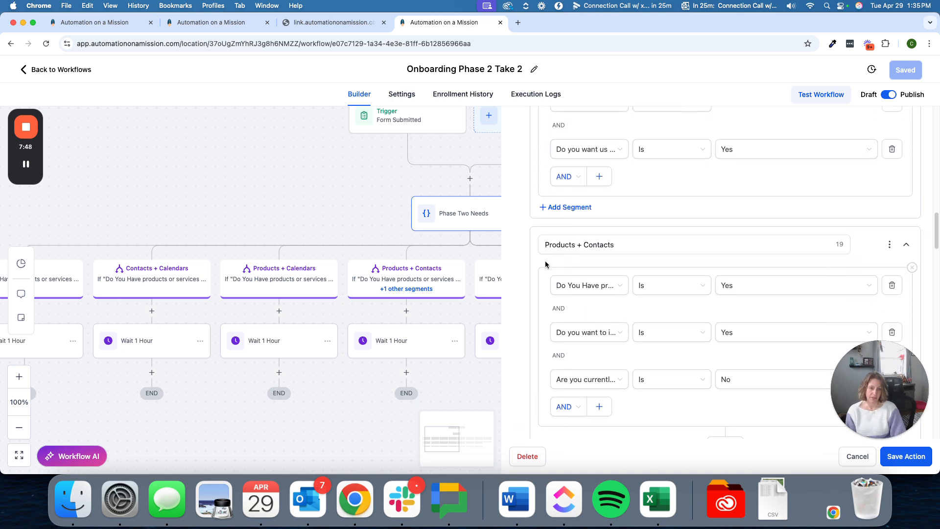
pyautogui.scroll(-6, 545, 260)
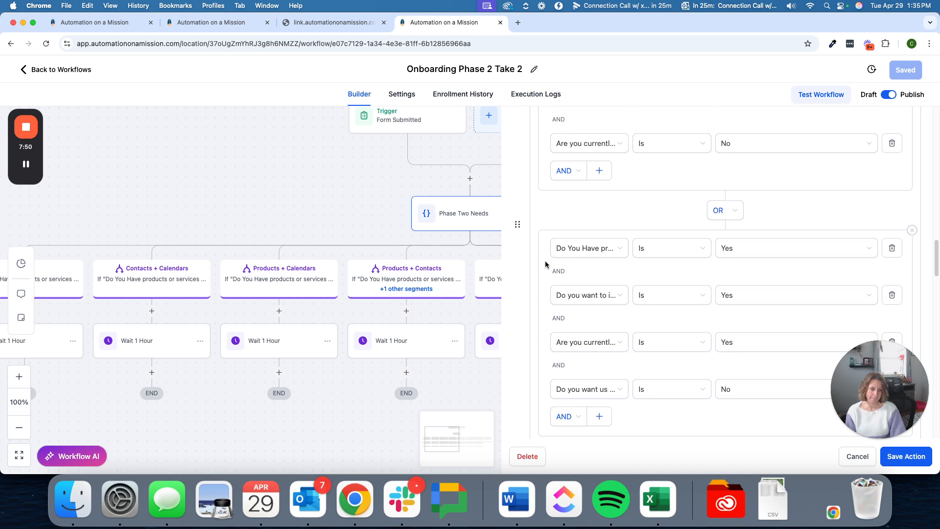
# Close the Phase Two Needs condition without saving and show all segments of the Products + Contacts branch
pyautogui.scroll(-6, 545, 260)
pyautogui.scroll(6, 545, 260)
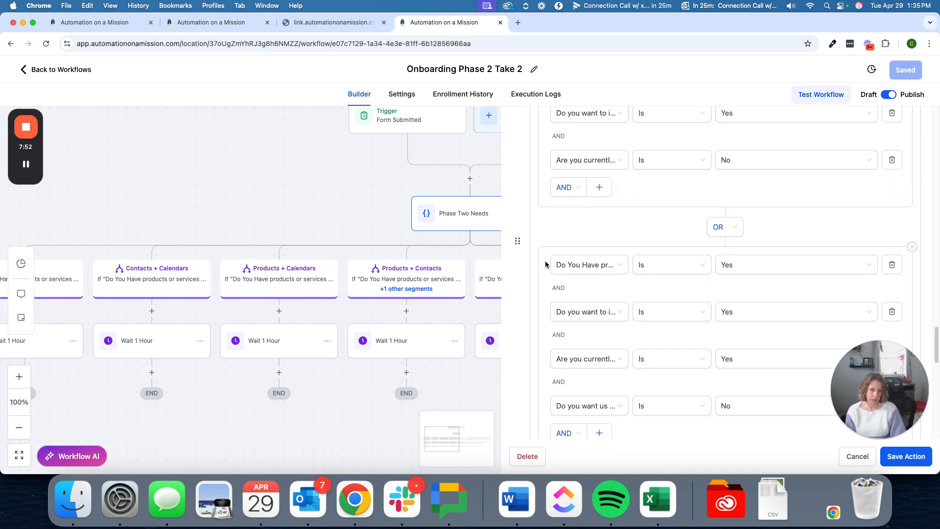
pyautogui.scroll(-1, 545, 261)
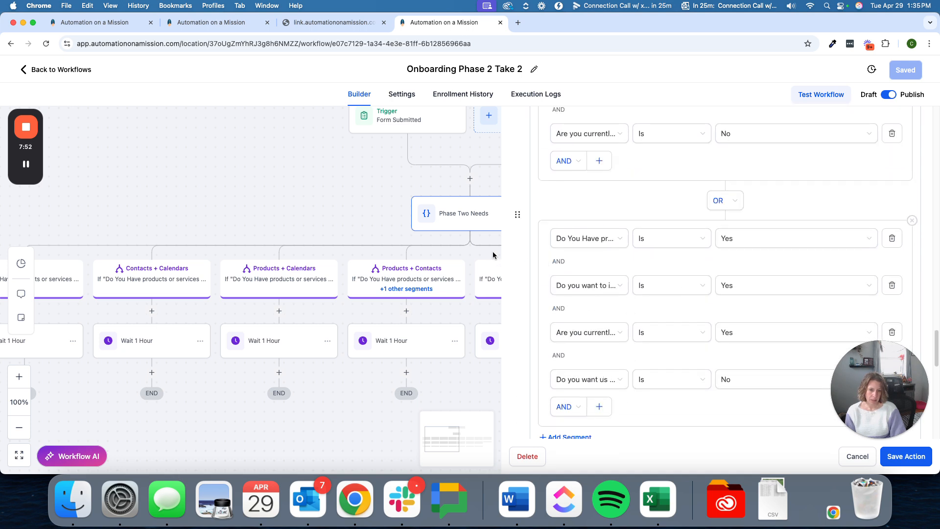
pyautogui.click(858, 457)
pyautogui.click(411, 290)
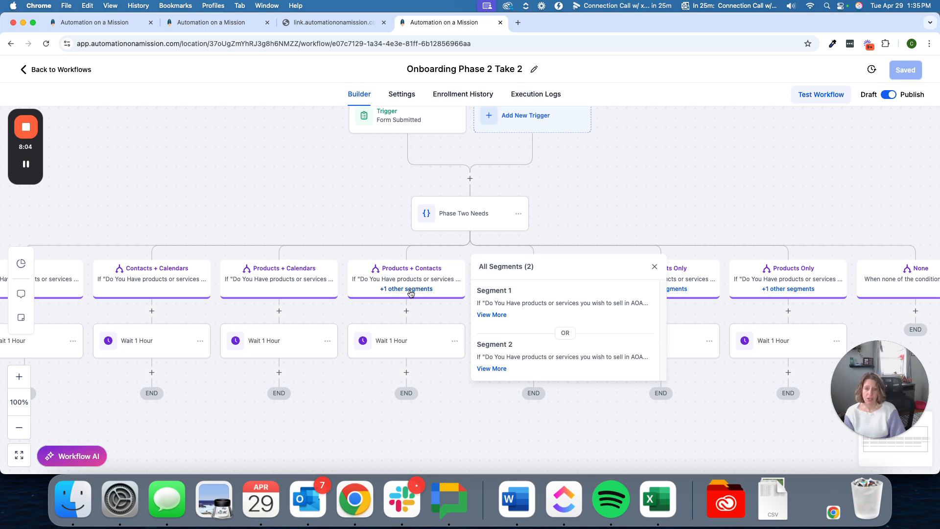
# Reopen the Phase Two Needs condition and bring up the criteria of its Products + Contacts branch
pyautogui.click(462, 218)
pyautogui.click(622, 304)
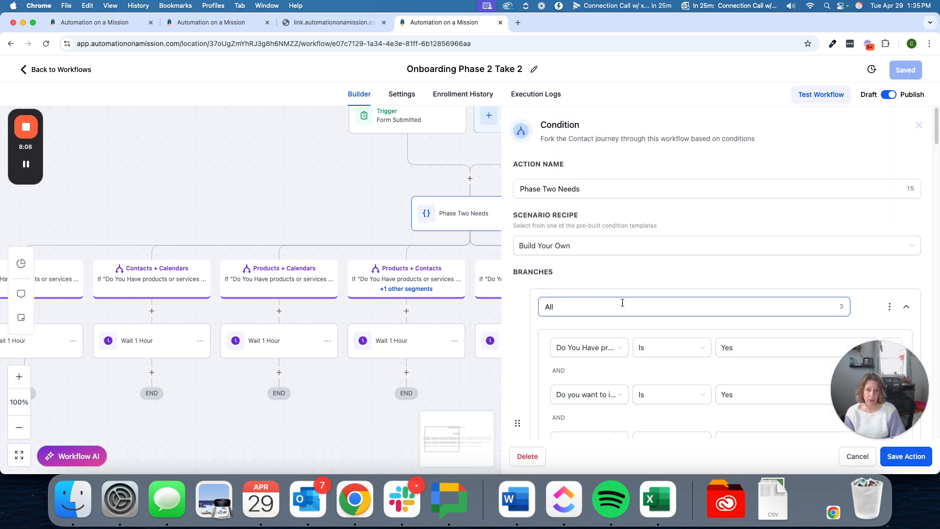
pyautogui.scroll(-2, 622, 302)
pyautogui.scroll(-8, 623, 302)
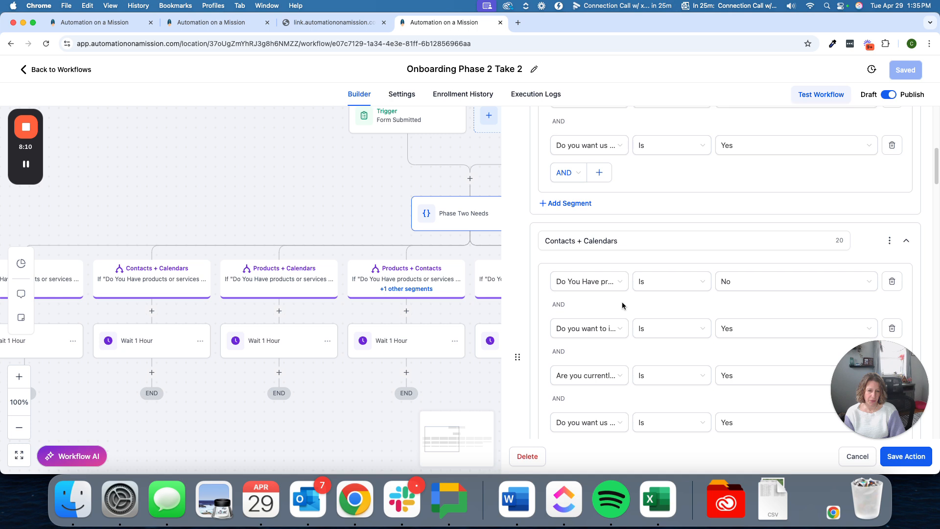
pyautogui.scroll(-10, 622, 306)
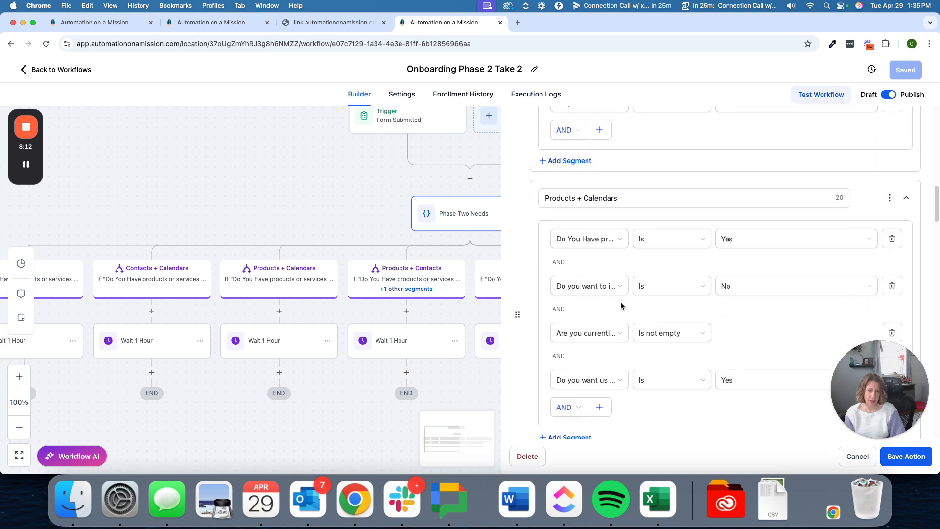
pyautogui.scroll(-4, 621, 304)
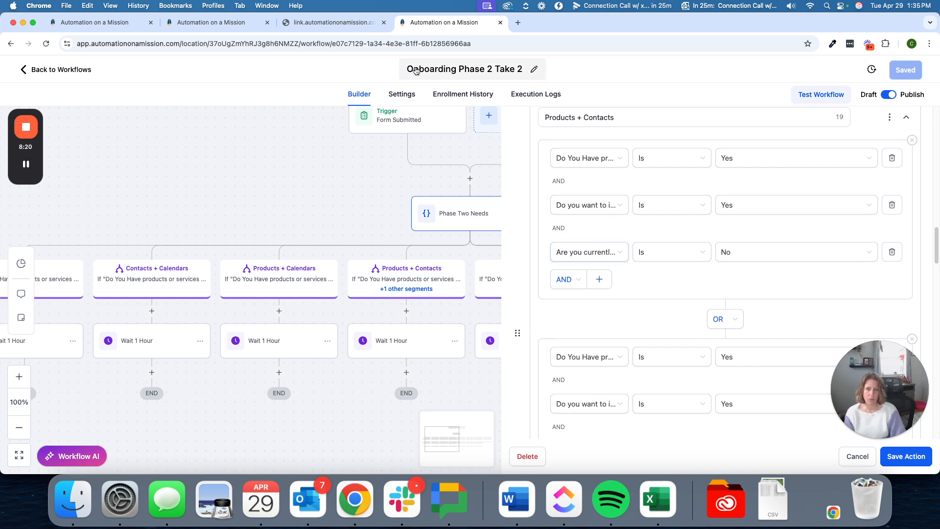
# In the Onboarding Phase 2 form, answer Yes to using an online calendar system and No to transferring calendar booking links
pyautogui.click(352, 24)
pyautogui.scroll(-6, 406, 222)
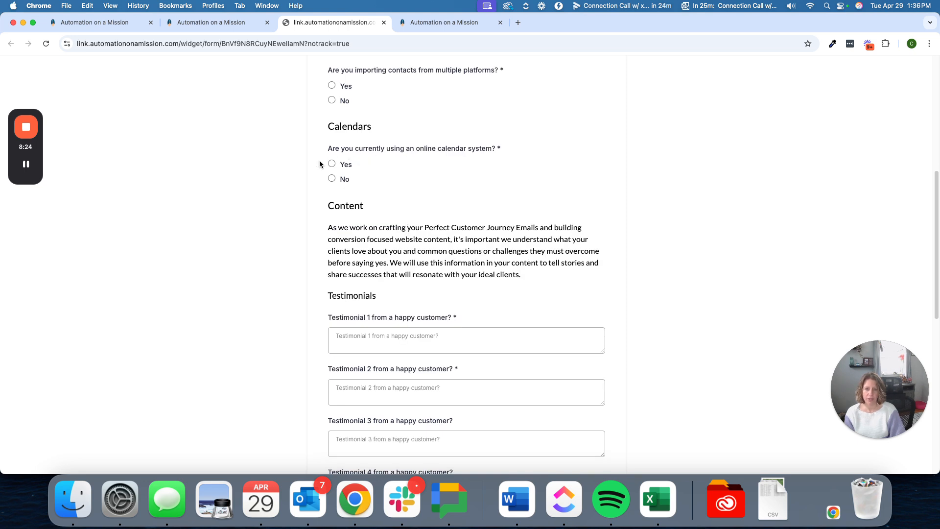
pyautogui.click(332, 164)
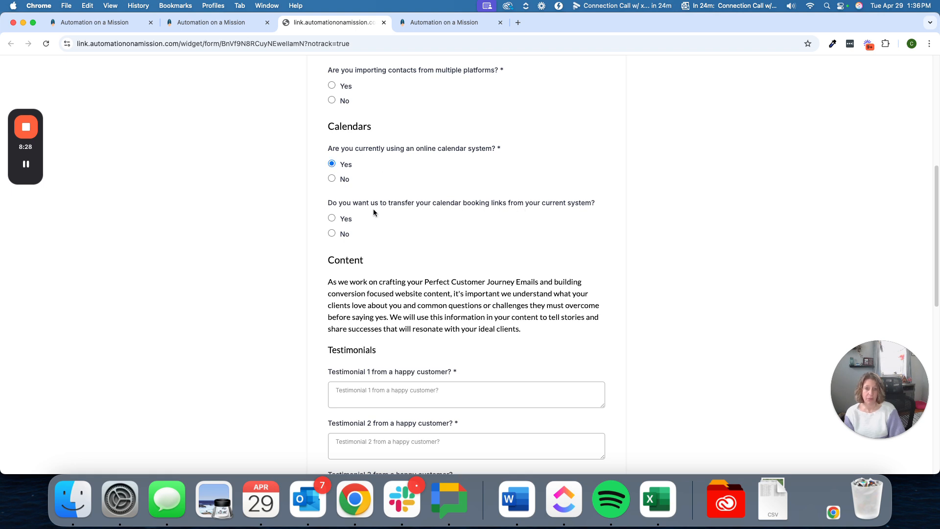
pyautogui.click(332, 218)
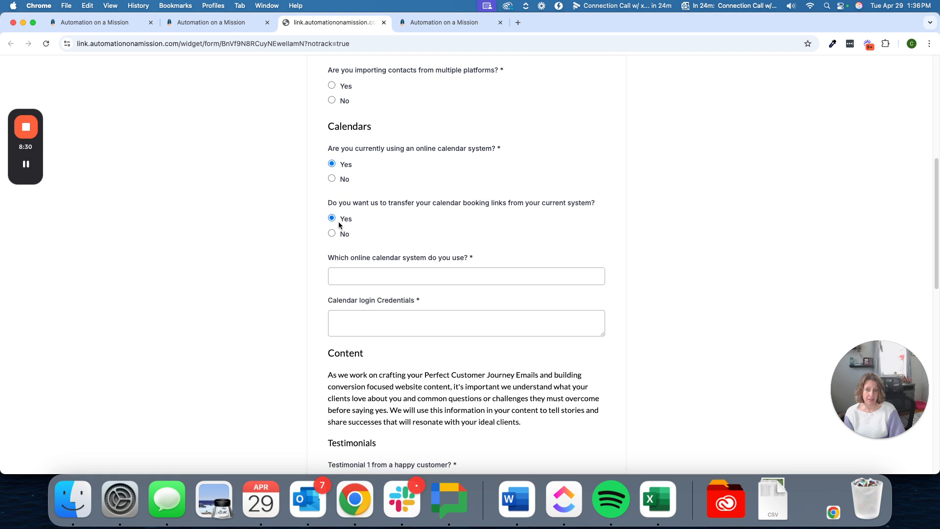
pyautogui.click(332, 233)
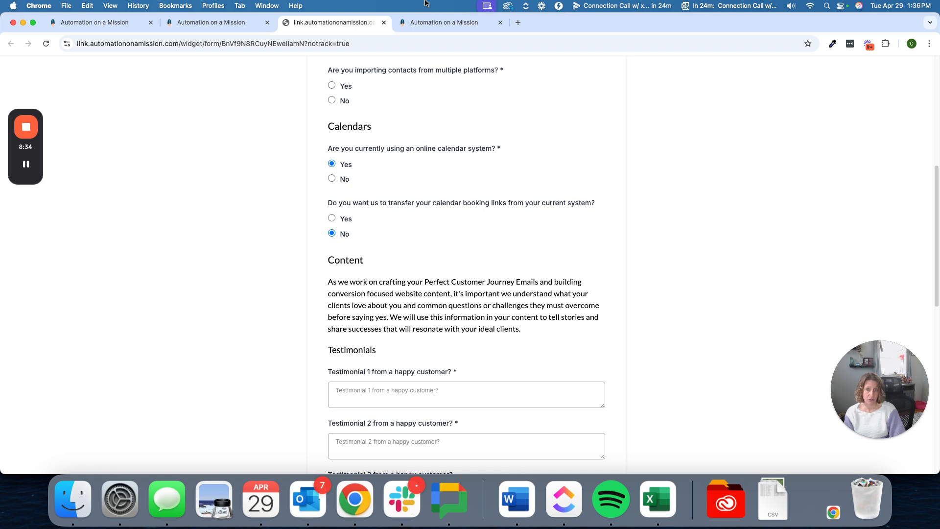
# Return to the Onboarding Phase 2 Take 2 workflow and compare the calendar criteria in both Products + Contacts segments
pyautogui.click(444, 22)
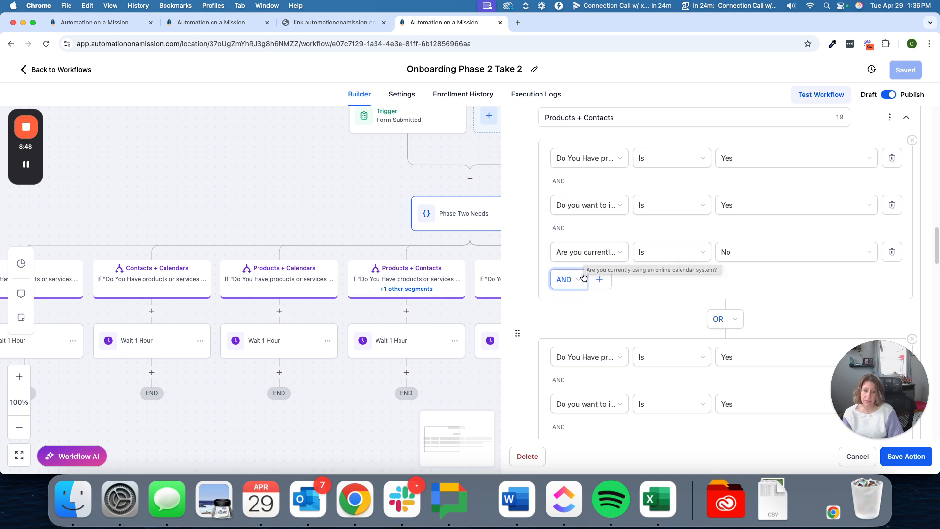
pyautogui.scroll(-1, 578, 304)
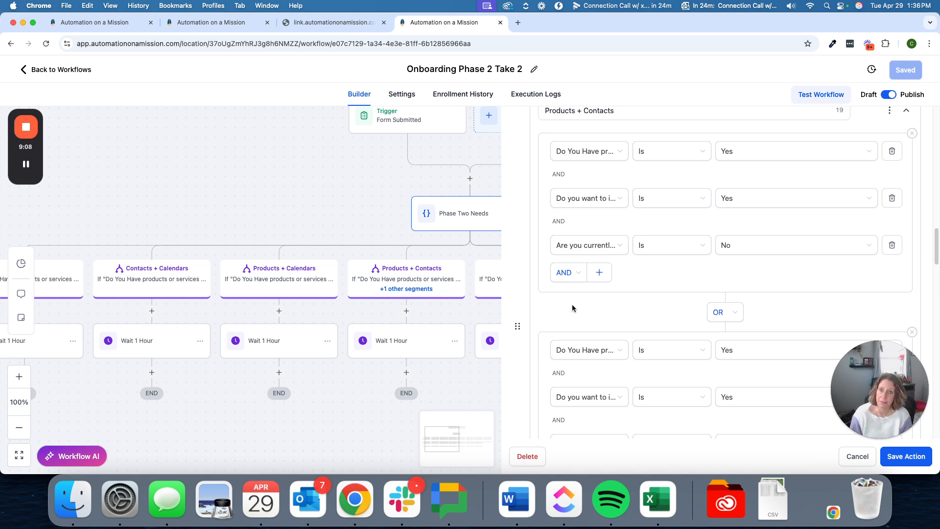
pyautogui.scroll(1, 562, 248)
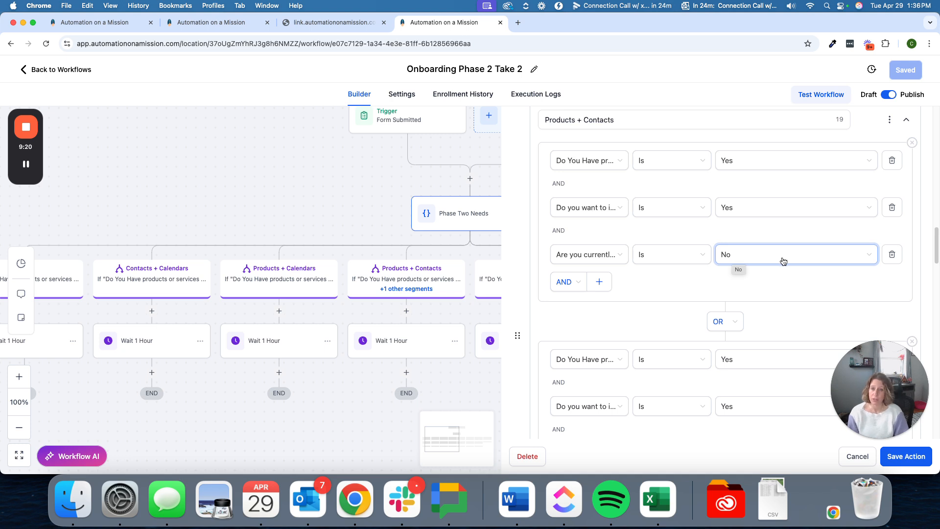
pyautogui.scroll(-4, 780, 283)
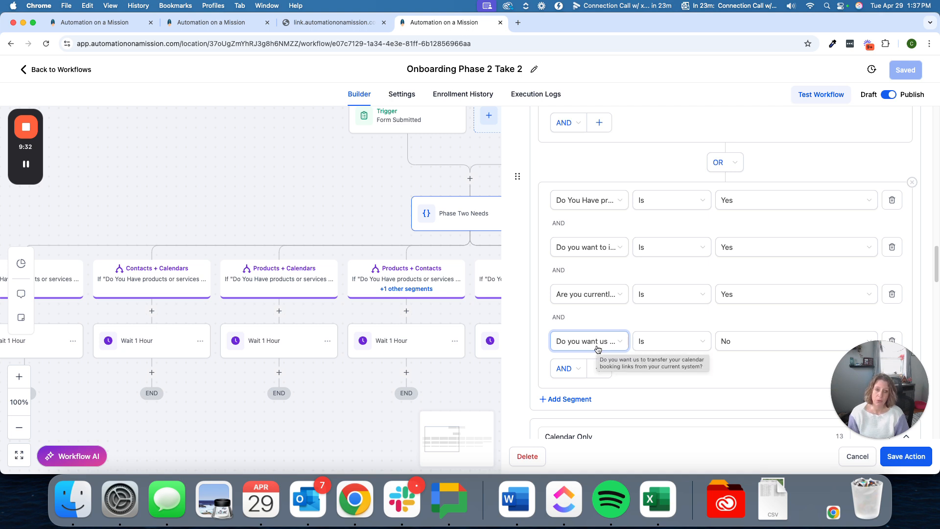
pyautogui.scroll(5, 598, 349)
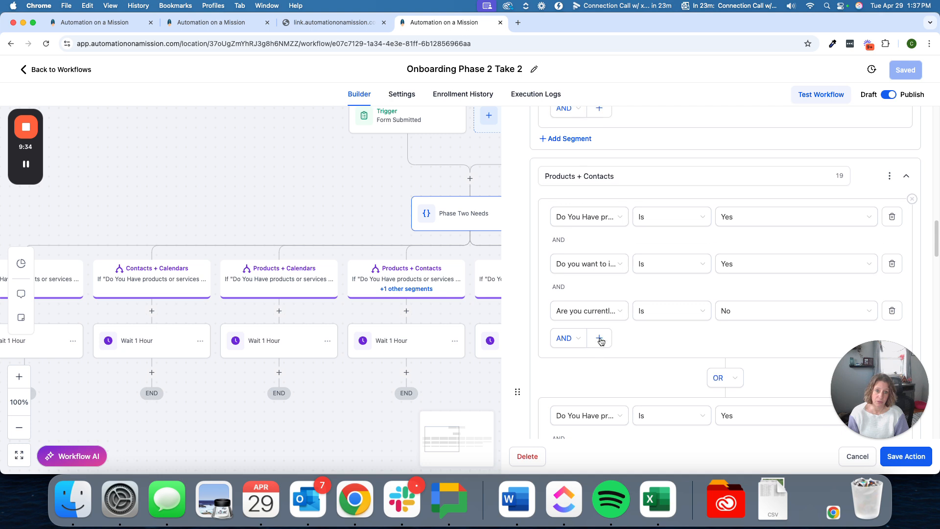
# Highlight the Products + Contacts branch name and review the questions and required answers in each of its two segments
pyautogui.click(553, 178)
pyautogui.moveTo(545, 177); pyautogui.dragTo(629, 179)
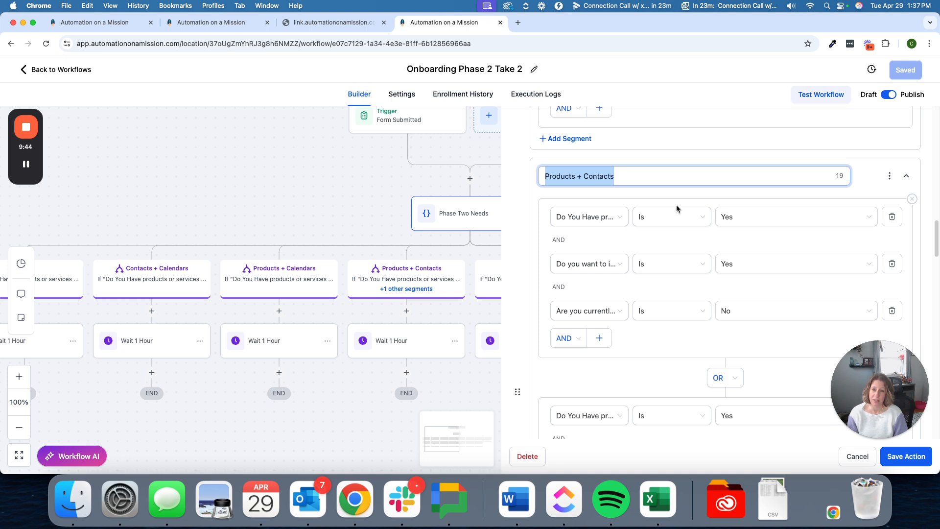
pyautogui.scroll(-1, 676, 209)
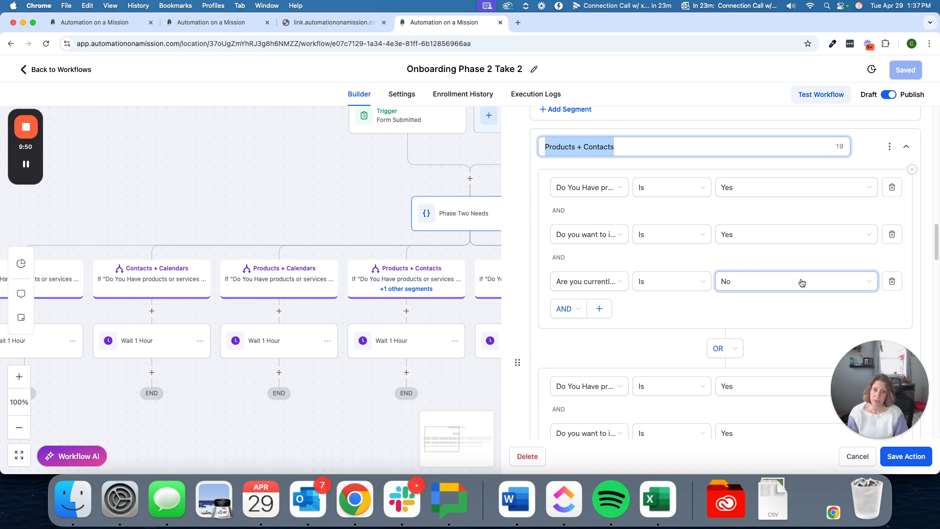
pyautogui.scroll(-3, 802, 283)
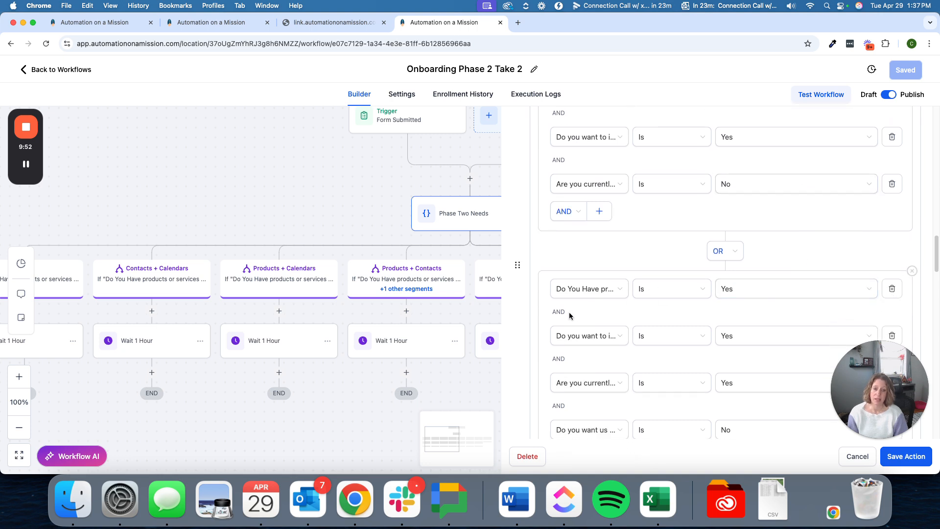
pyautogui.scroll(-5, 718, 321)
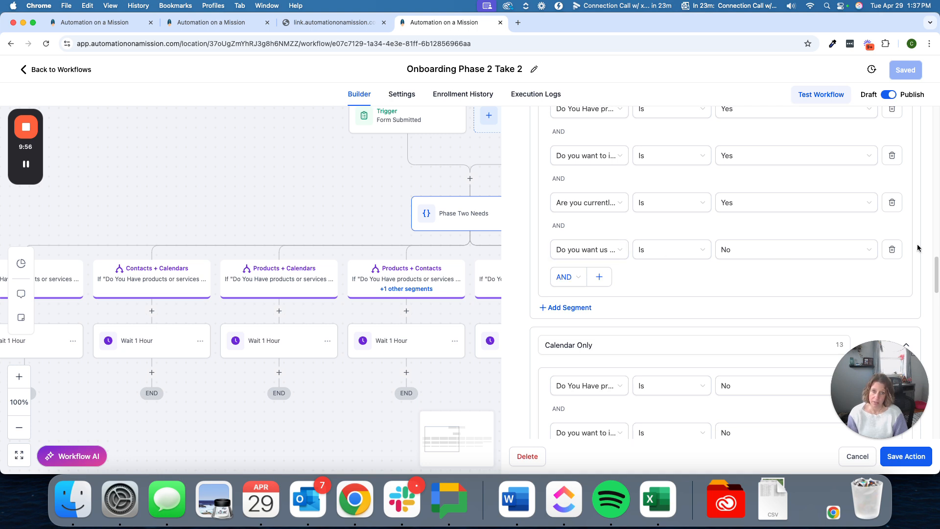
pyautogui.click(829, 251)
pyautogui.scroll(3, 826, 252)
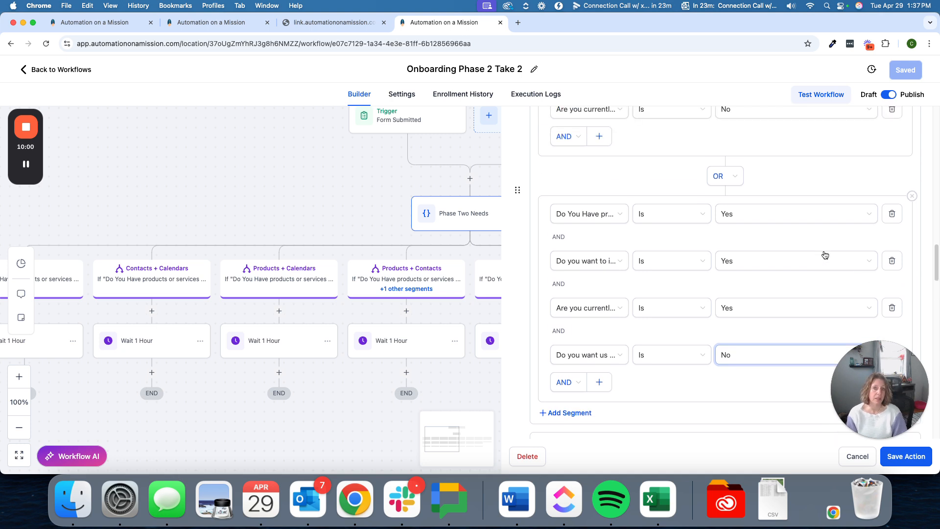
pyautogui.scroll(3, 825, 254)
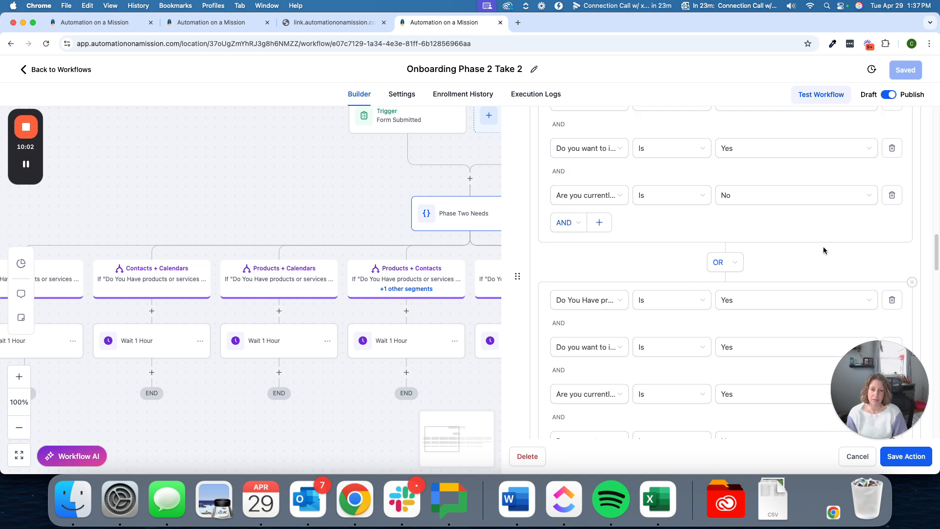
pyautogui.scroll(2, 823, 246)
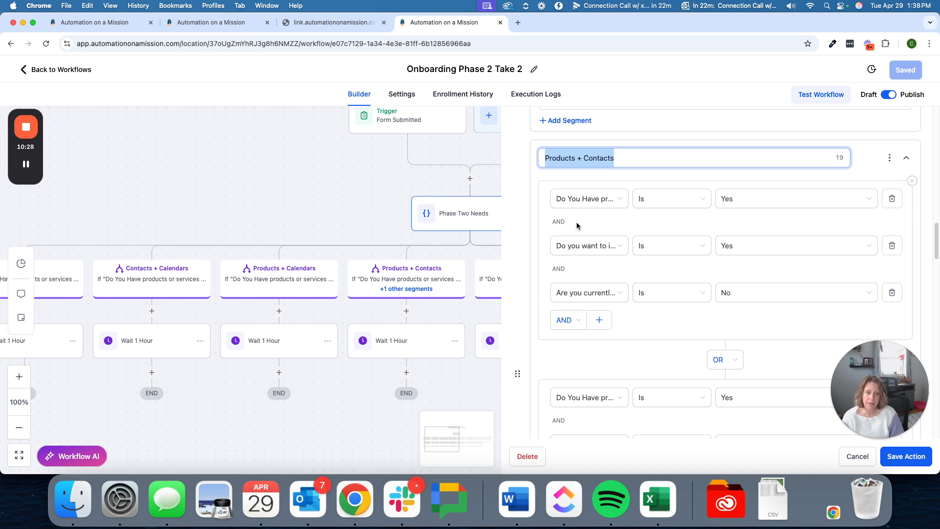
pyautogui.scroll(-2, 577, 225)
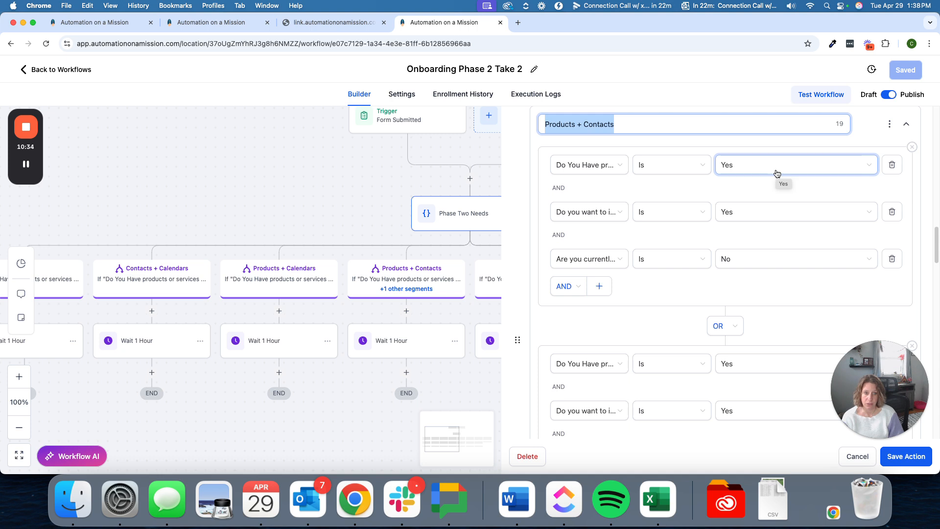
# Try OR as the operator joining the criteria of the first Products + Contacts segment and set it back to AND
pyautogui.click(566, 287)
pyautogui.click(561, 325)
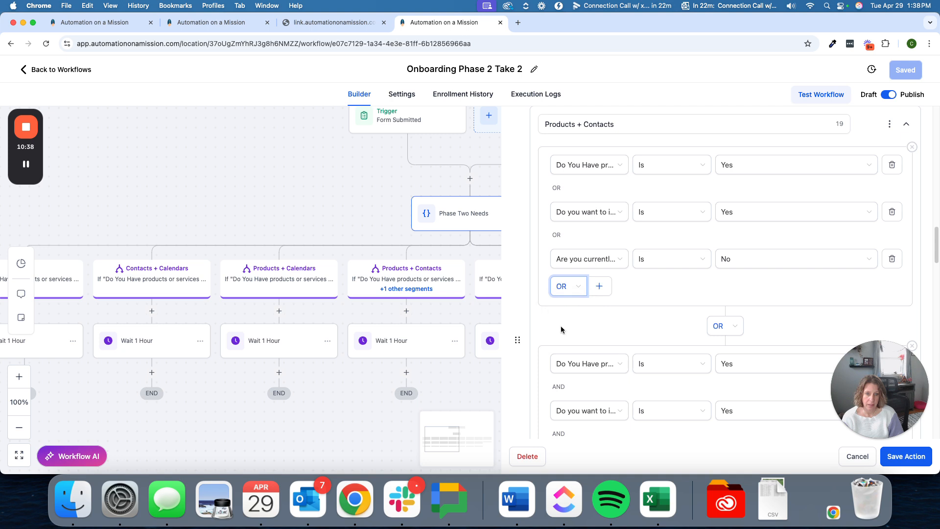
pyautogui.click(576, 287)
pyautogui.click(563, 307)
pyautogui.click(573, 292)
pyautogui.click(563, 324)
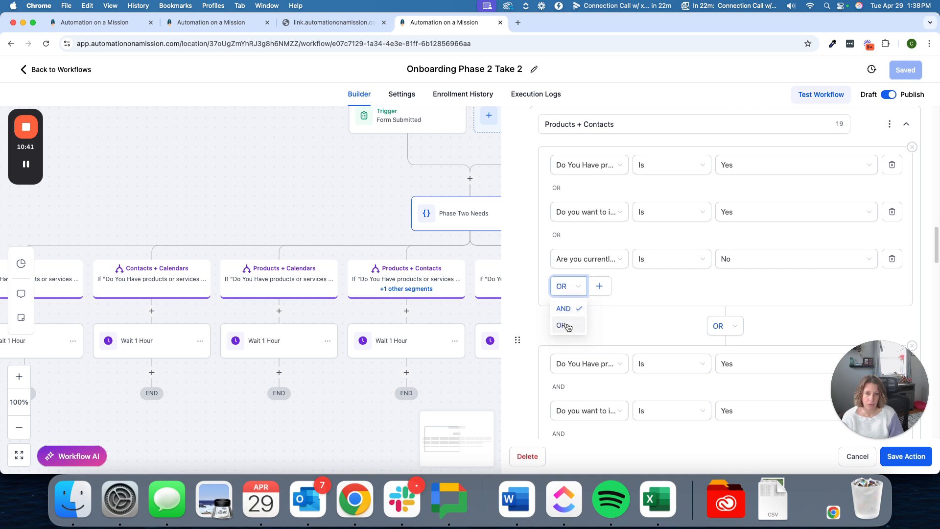
pyautogui.click(573, 288)
pyautogui.click(562, 307)
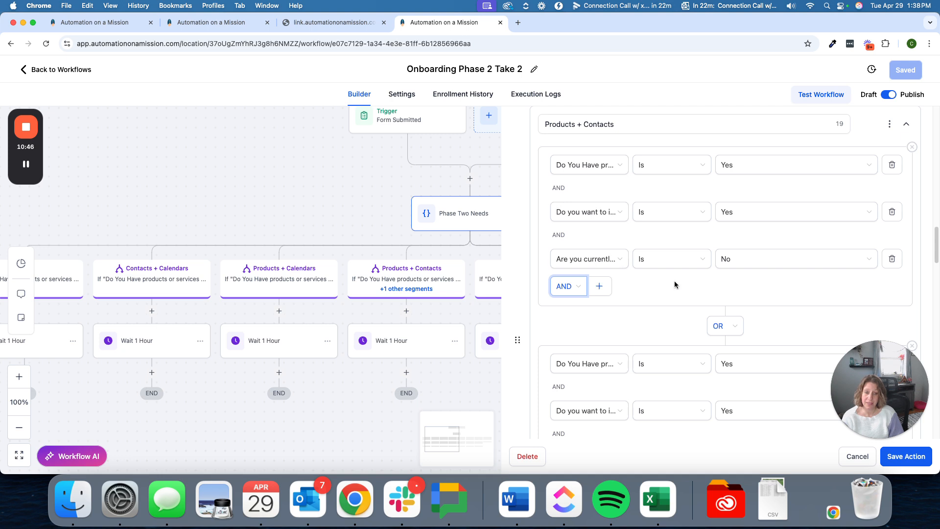
# Examine the OR operator that joins the two Products + Contacts segments and the criteria on both sides of it
pyautogui.scroll(-2, 675, 283)
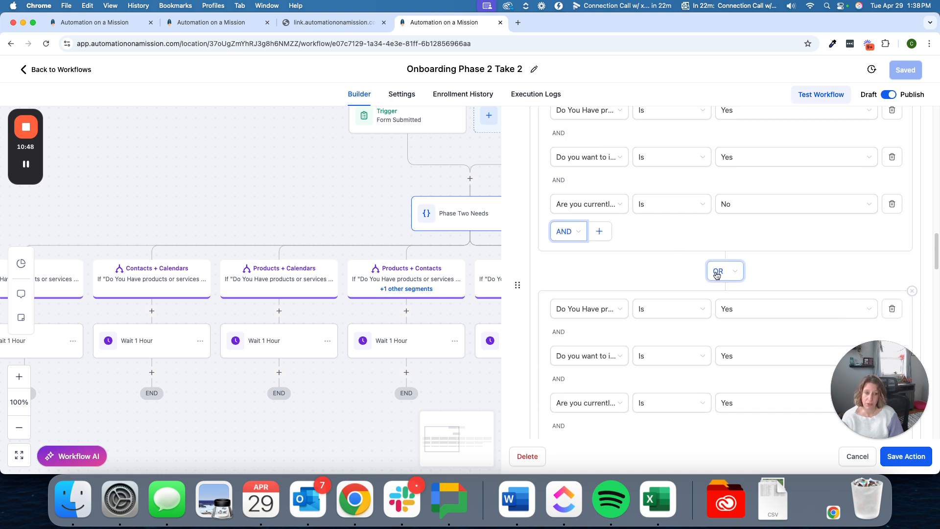
pyautogui.scroll(-2, 716, 277)
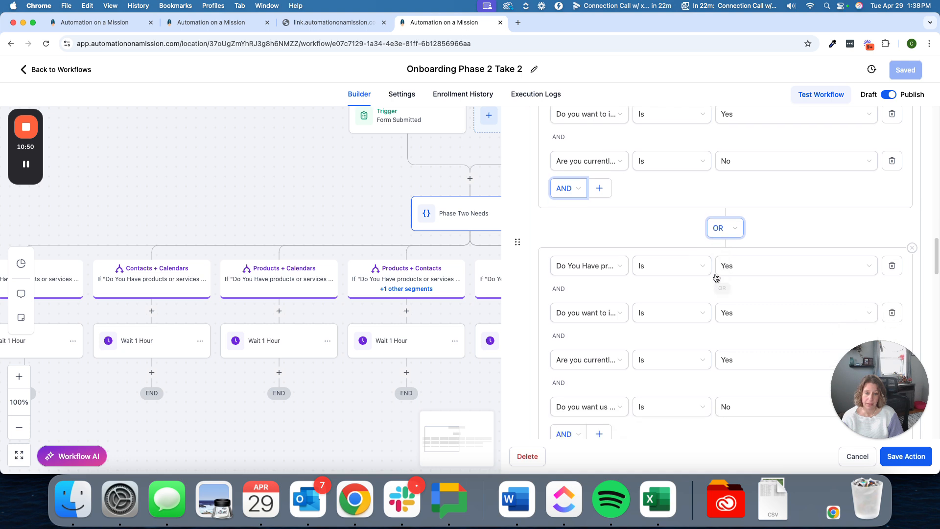
pyautogui.scroll(3, 612, 154)
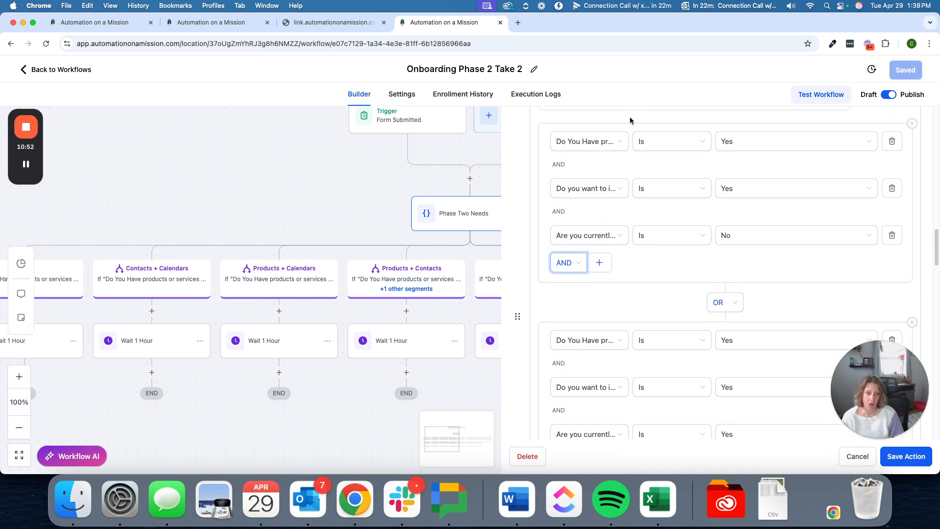
pyautogui.scroll(-5, 713, 268)
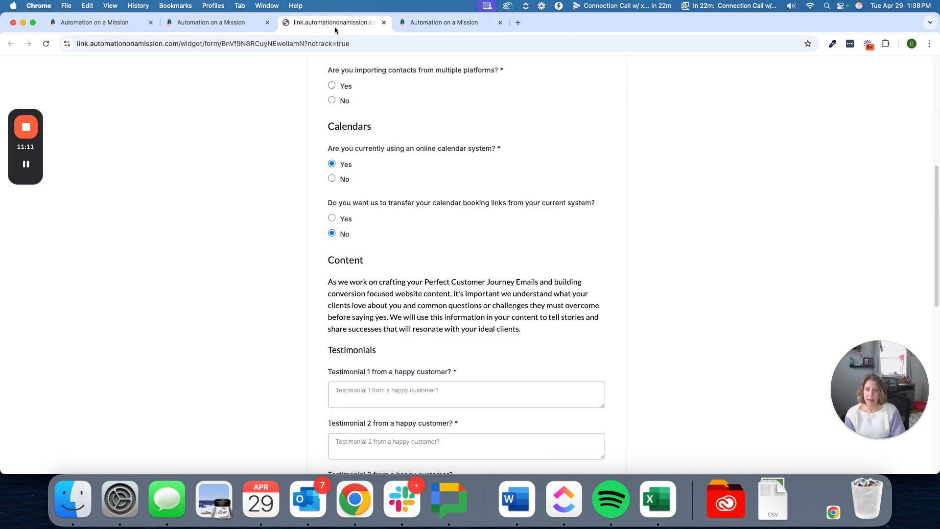
# Switch to the Onboarding Phase 2 form and review the answers in its Products, Contacts and Calendars sections
pyautogui.click(338, 22)
pyautogui.scroll(10, 362, 172)
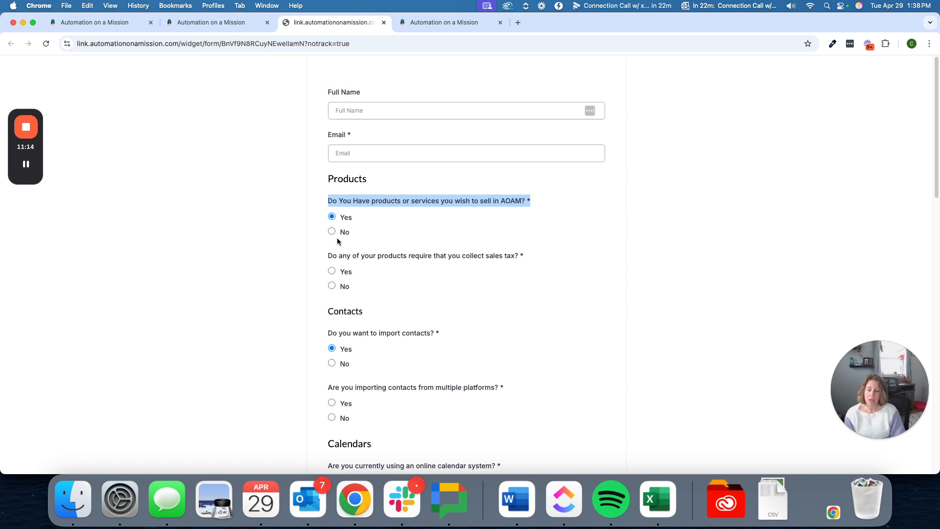
pyautogui.scroll(-5, 337, 237)
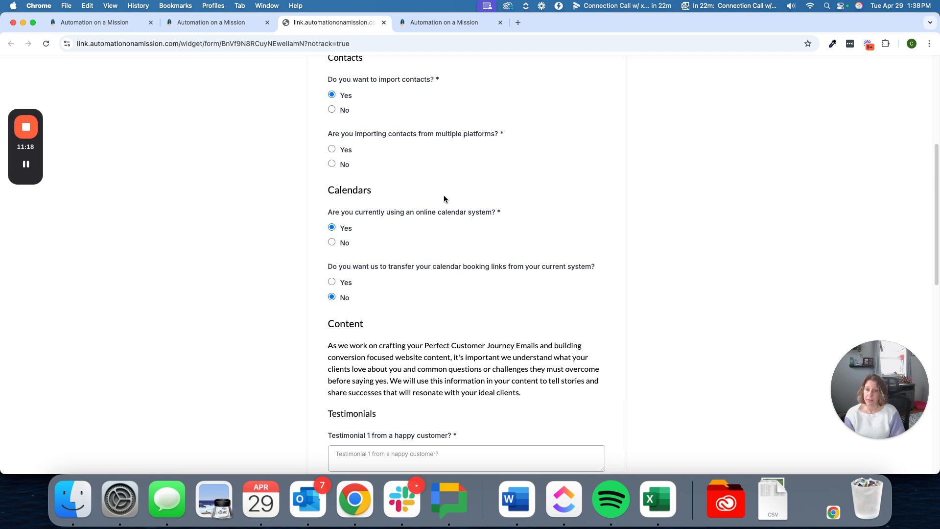
pyautogui.scroll(3, 407, 206)
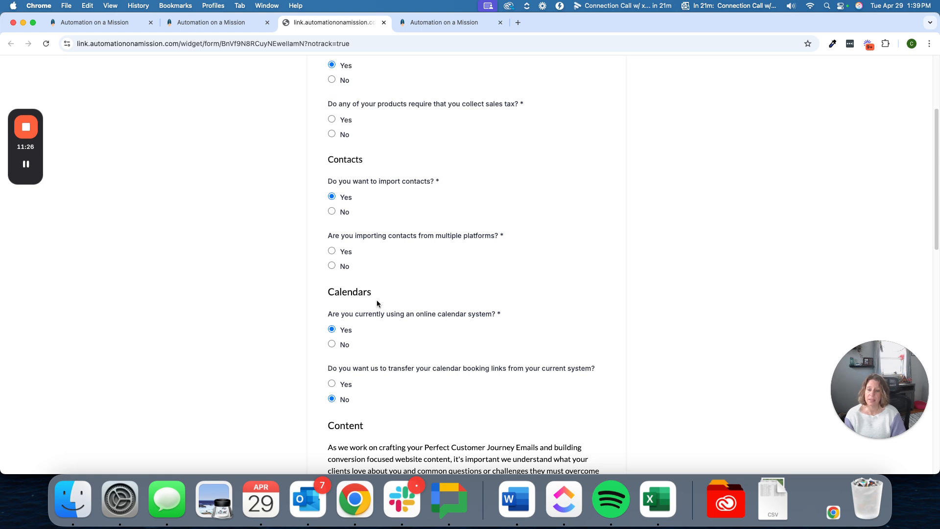
pyautogui.scroll(2, 377, 300)
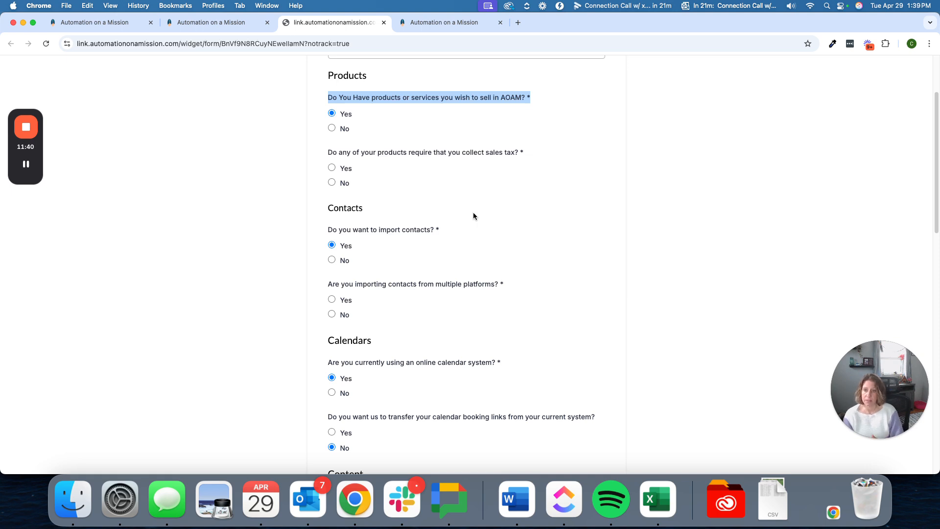
# Return to the Onboarding Phase 2 Take 2 workflow and close the Phase Two Needs condition without saving
pyautogui.click(439, 22)
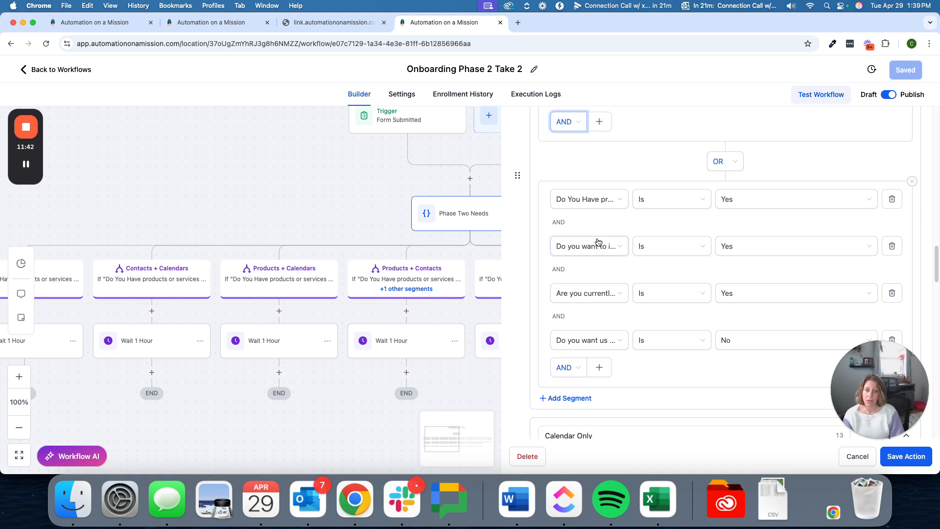
pyautogui.click(842, 459)
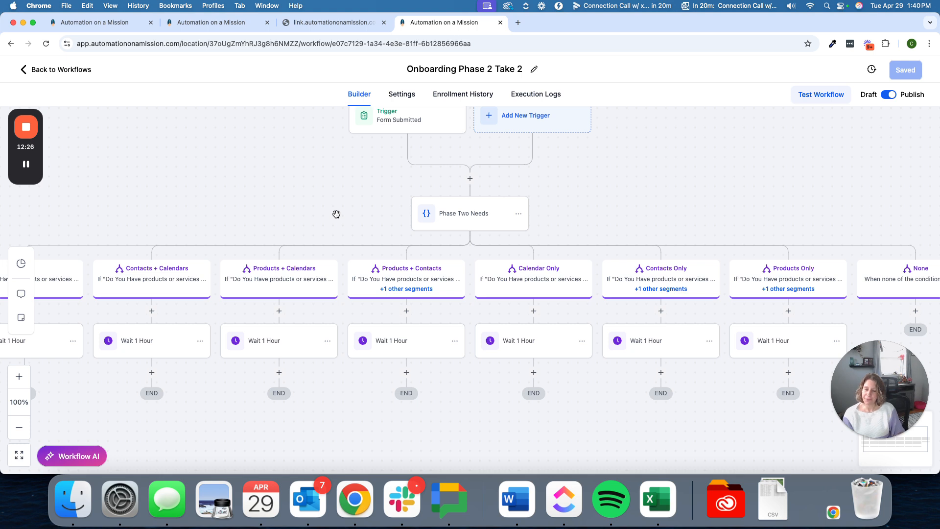
# Add a second branch to the Download Link Clicked? condition in the A. Lead Capture workflow and open its criterion choices
pyautogui.click(127, 22)
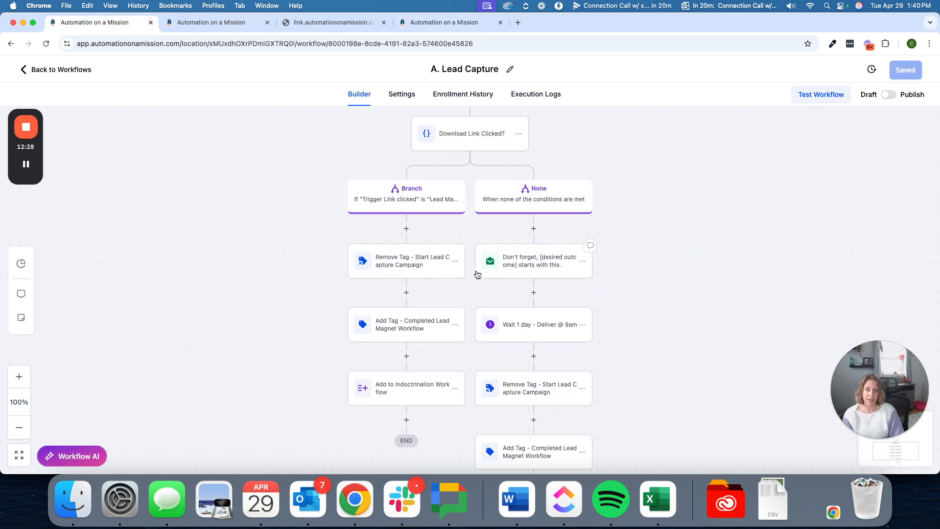
pyautogui.click(466, 143)
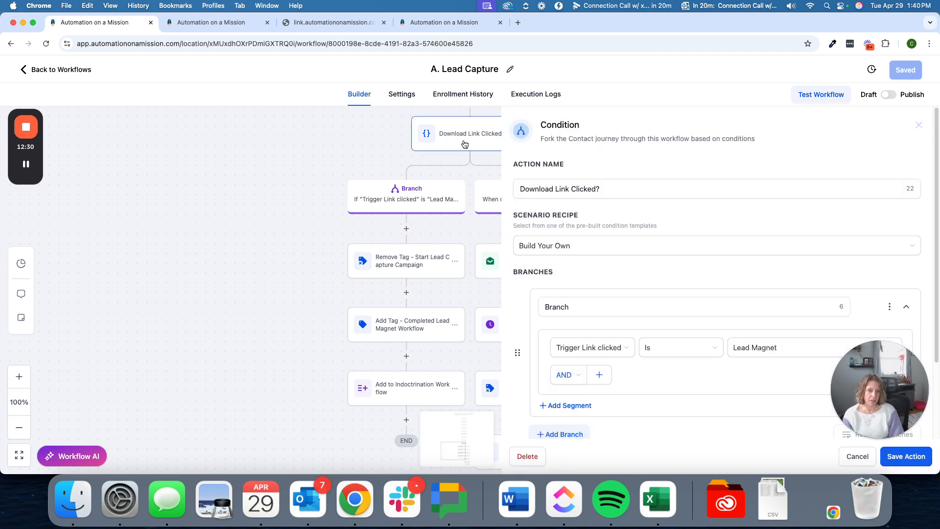
pyautogui.scroll(-3, 670, 335)
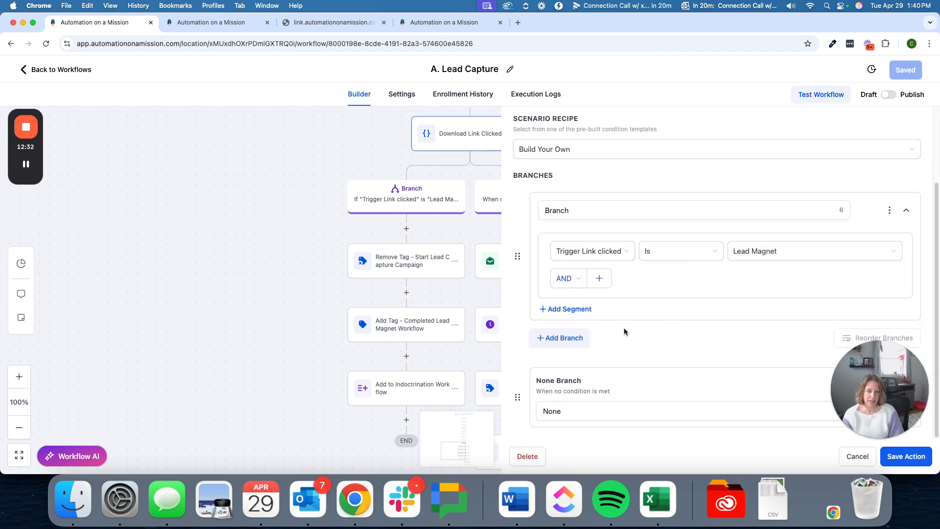
pyautogui.click(560, 345)
pyautogui.scroll(-4, 613, 352)
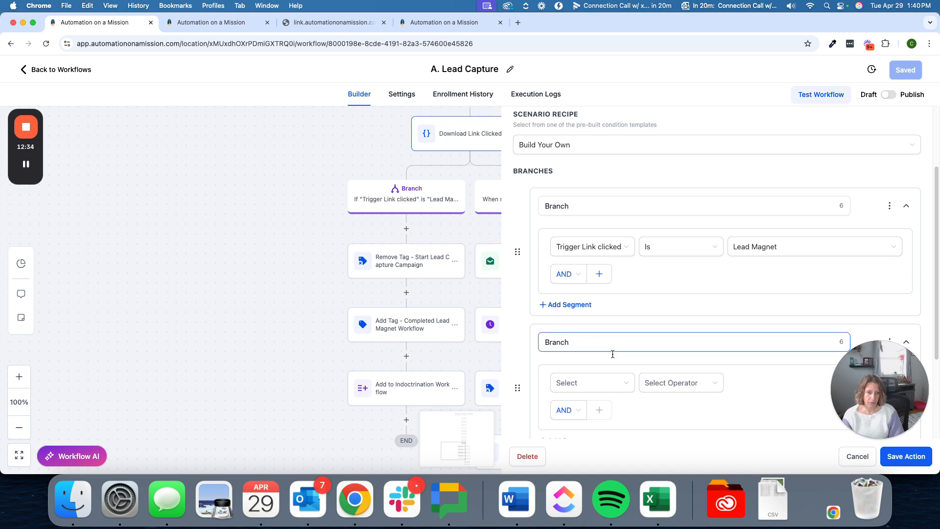
pyautogui.click(593, 251)
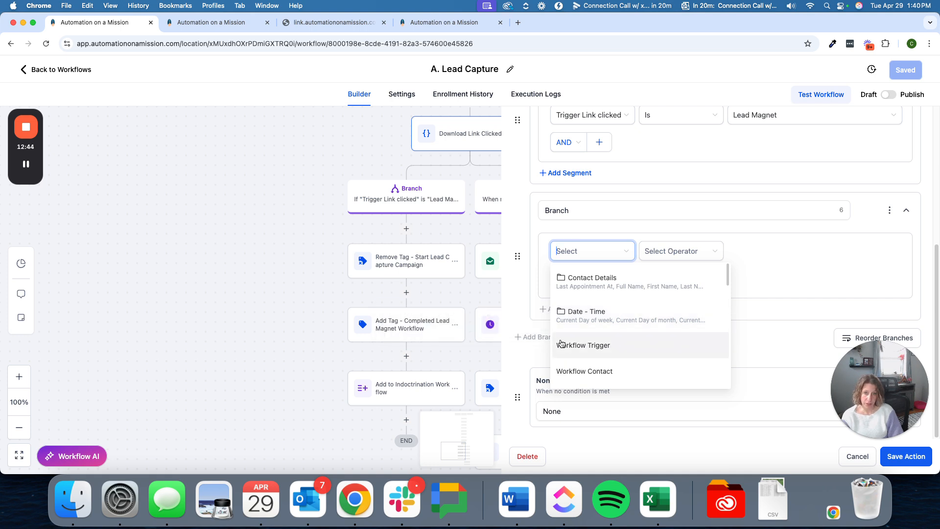
pyautogui.click(416, 24)
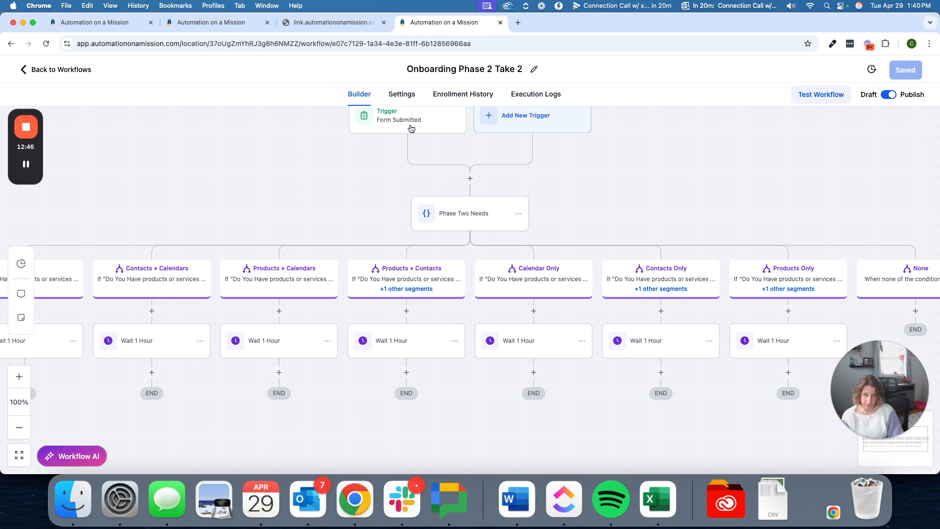
pyautogui.click(191, 23)
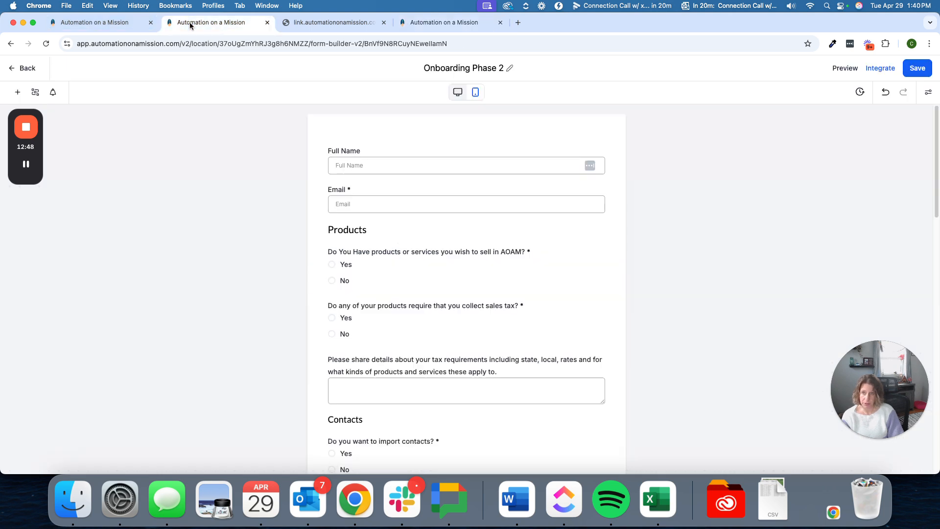
pyautogui.click(85, 25)
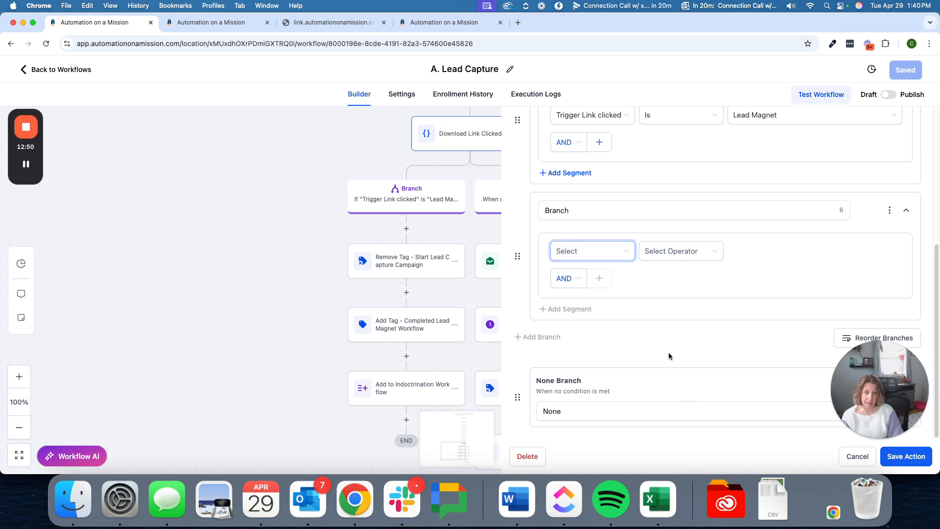
# Examine the criteria offered for the new branch, including Workflow Trigger, Events, Custom Values, Contact Reply, Appointment and Note Description
pyautogui.click(581, 261)
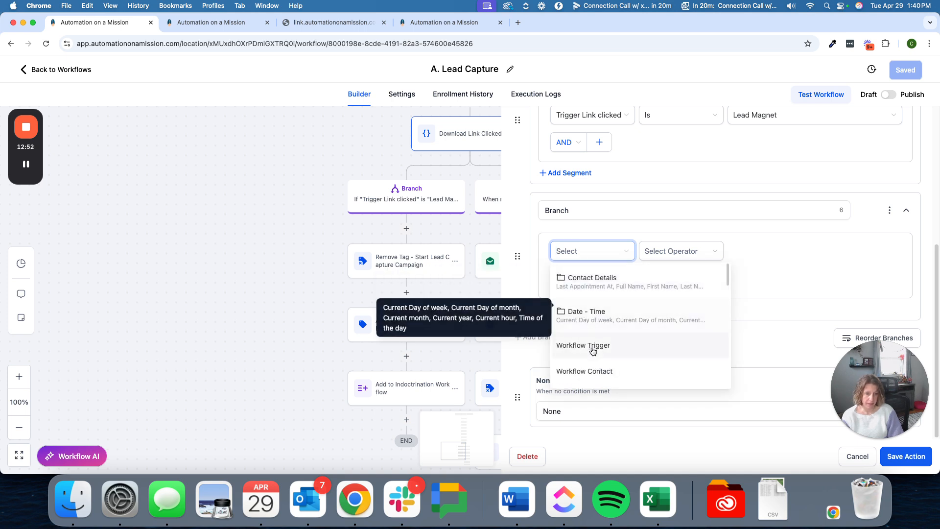
pyautogui.scroll(-2, 594, 367)
pyautogui.scroll(-1, 595, 367)
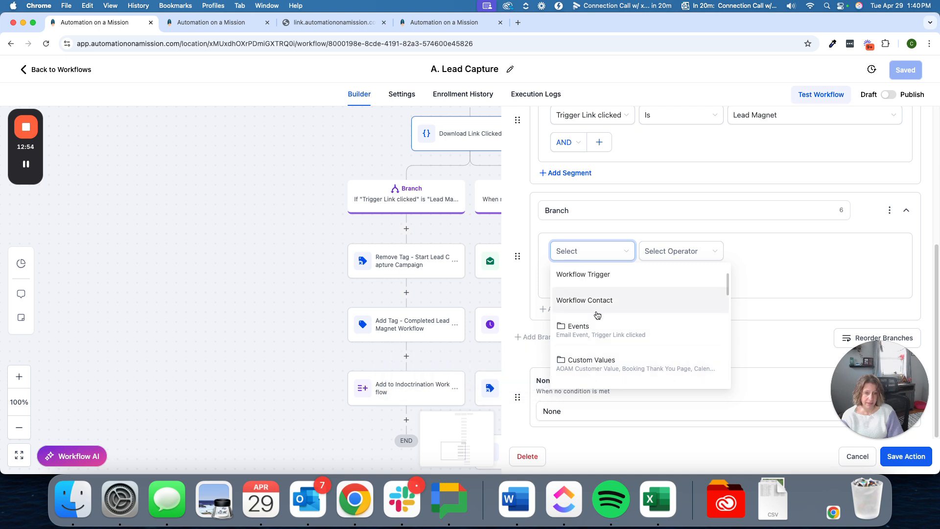
pyautogui.scroll(-3, 578, 344)
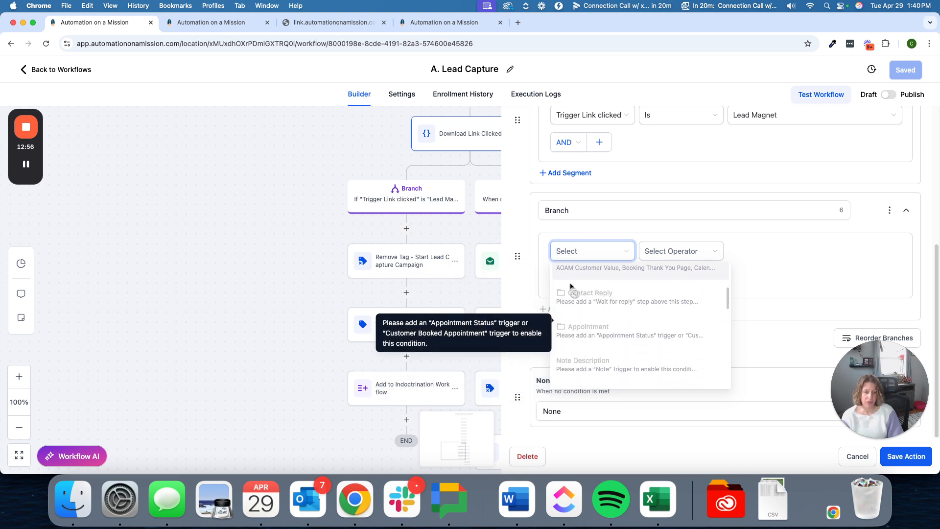
pyautogui.scroll(1, 594, 303)
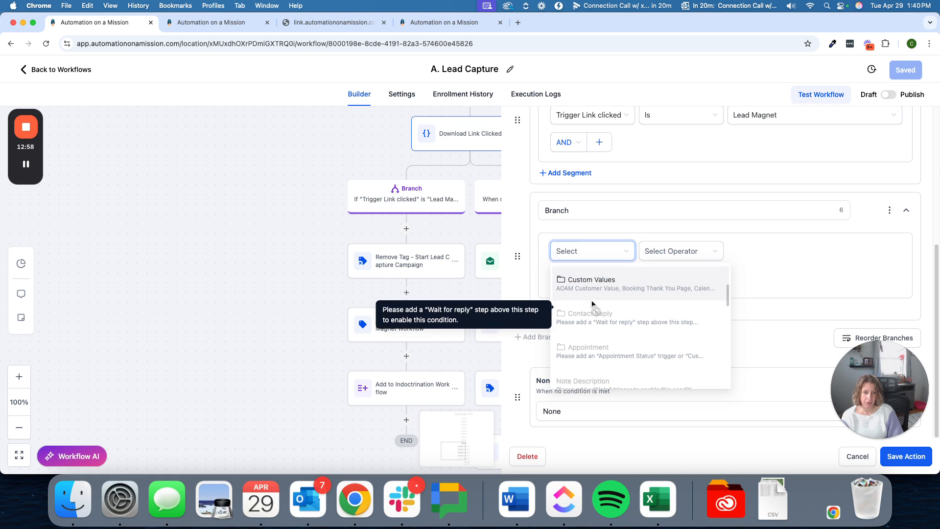
pyautogui.scroll(-2, 591, 372)
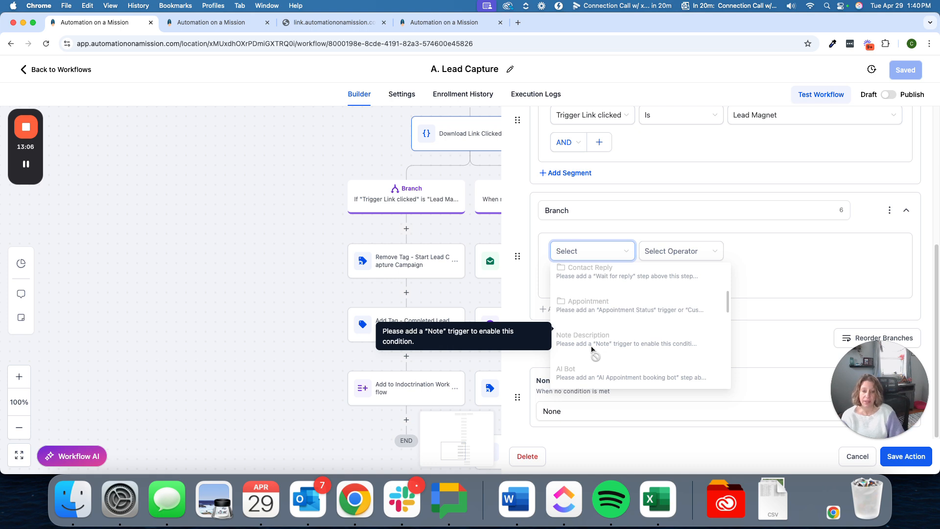
pyautogui.scroll(1, 599, 296)
pyautogui.scroll(1, 600, 295)
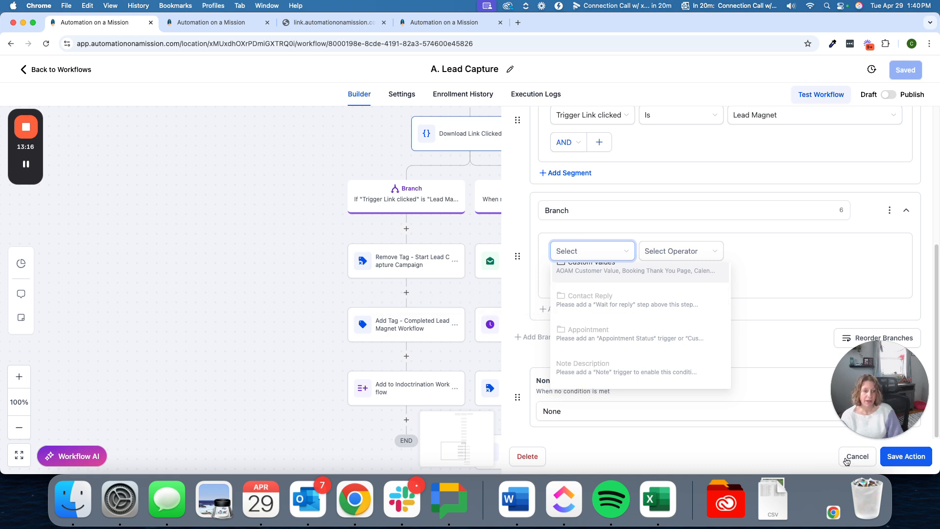
# Discard the unsaved branch of the Download Link Clicked? condition and return to the Onboarding Phase 2 Take 2 workflow
pyautogui.click(598, 231)
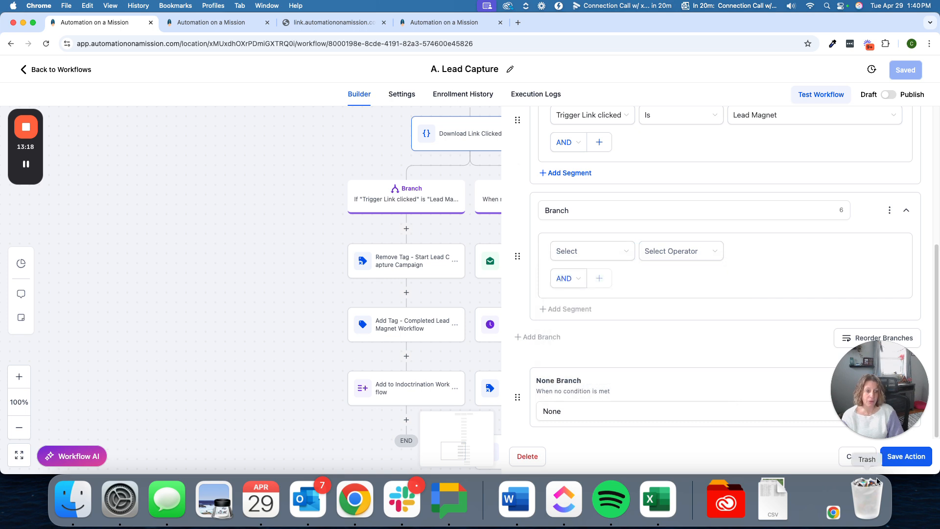
pyautogui.click(858, 456)
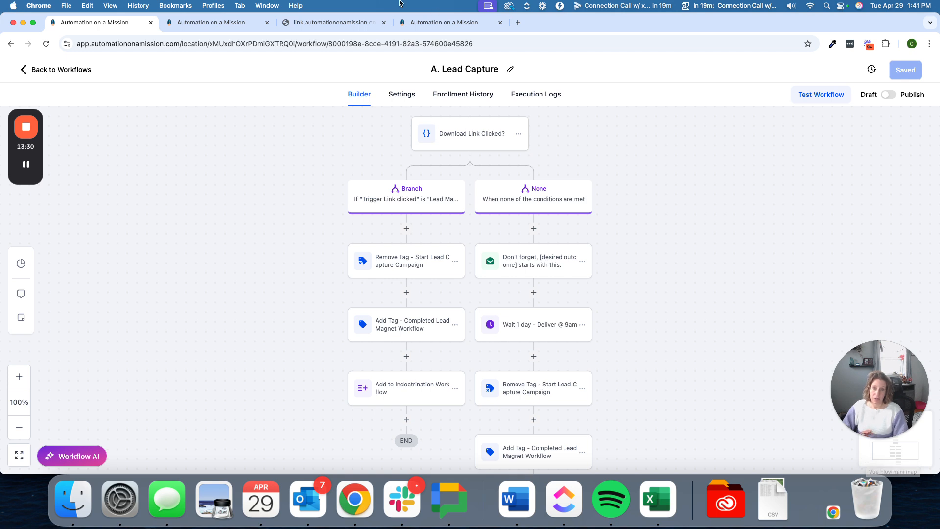
pyautogui.click(431, 23)
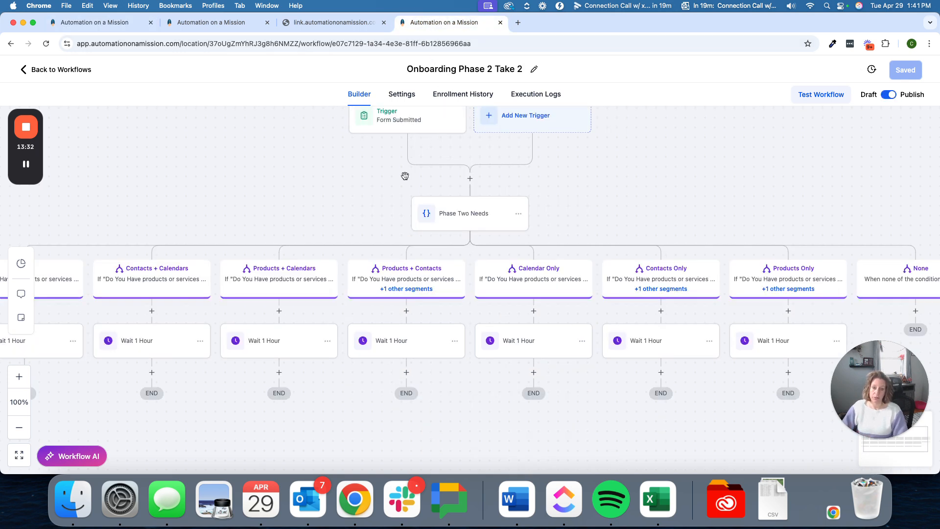